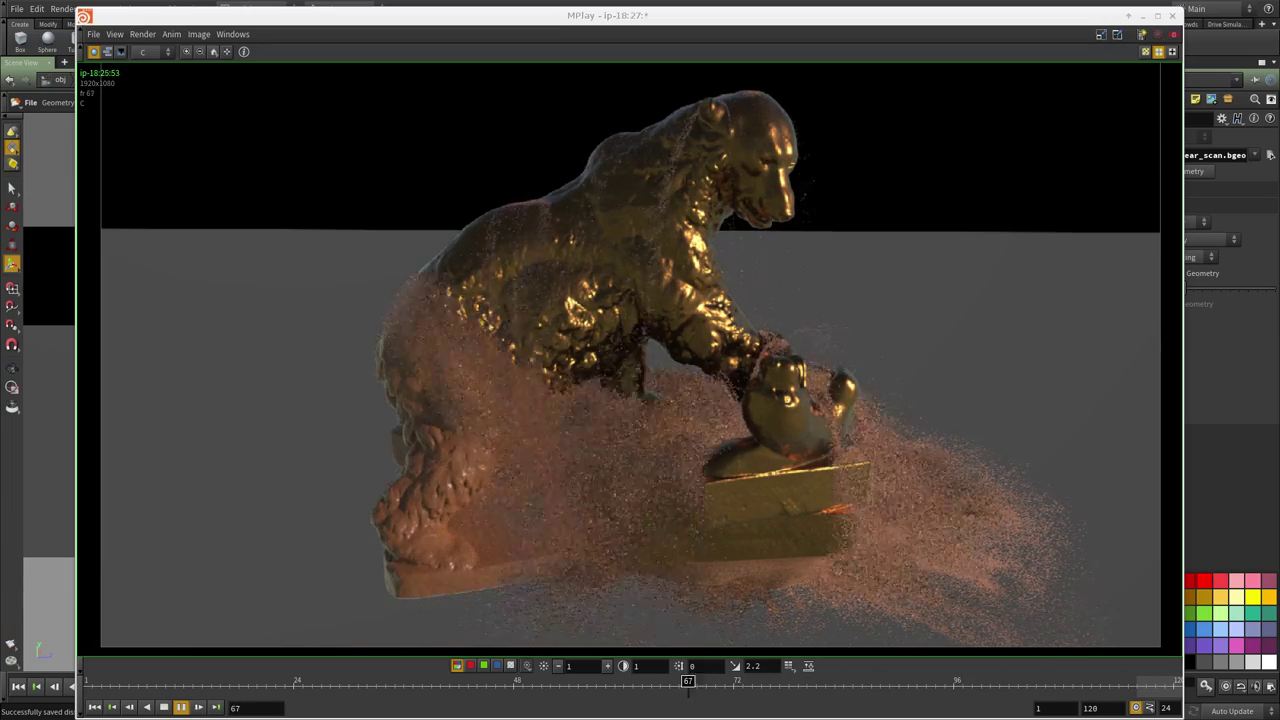
- Review the bear_gold.exr and bear_mud.exr renders, then watch the dissolve sequence in the render player and stop its playback
key("alt+Tab")
left_click_drag(756, 464, 670, 421, "alt")
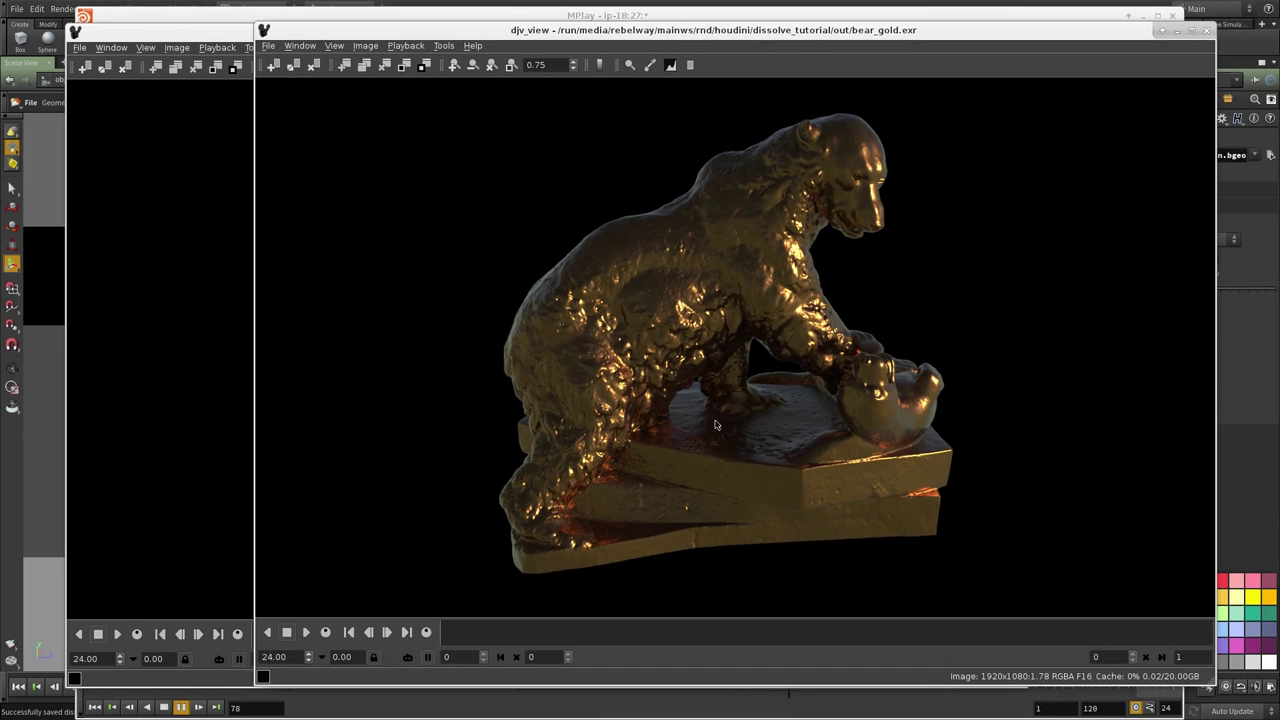
left_click_drag(643, 484, 1279, 487, "alt")
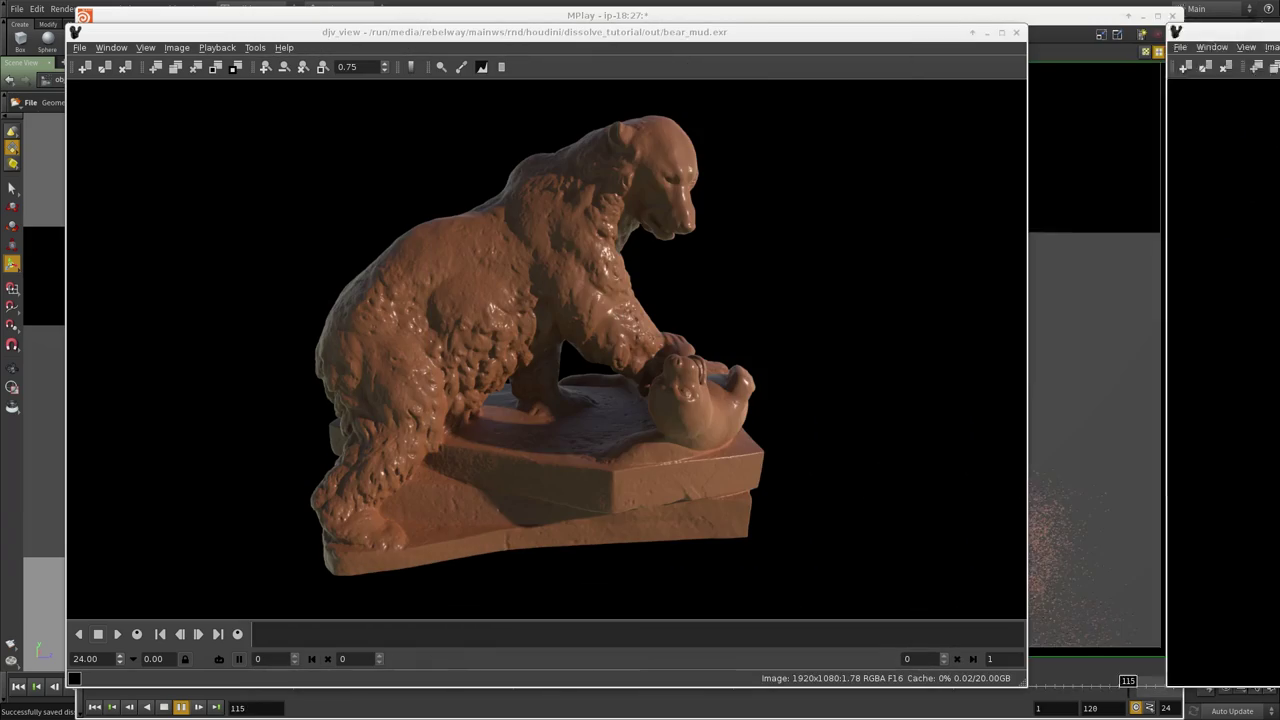
left_click_drag(541, 472, 964, 474, "alt")
key("ctrl+w")
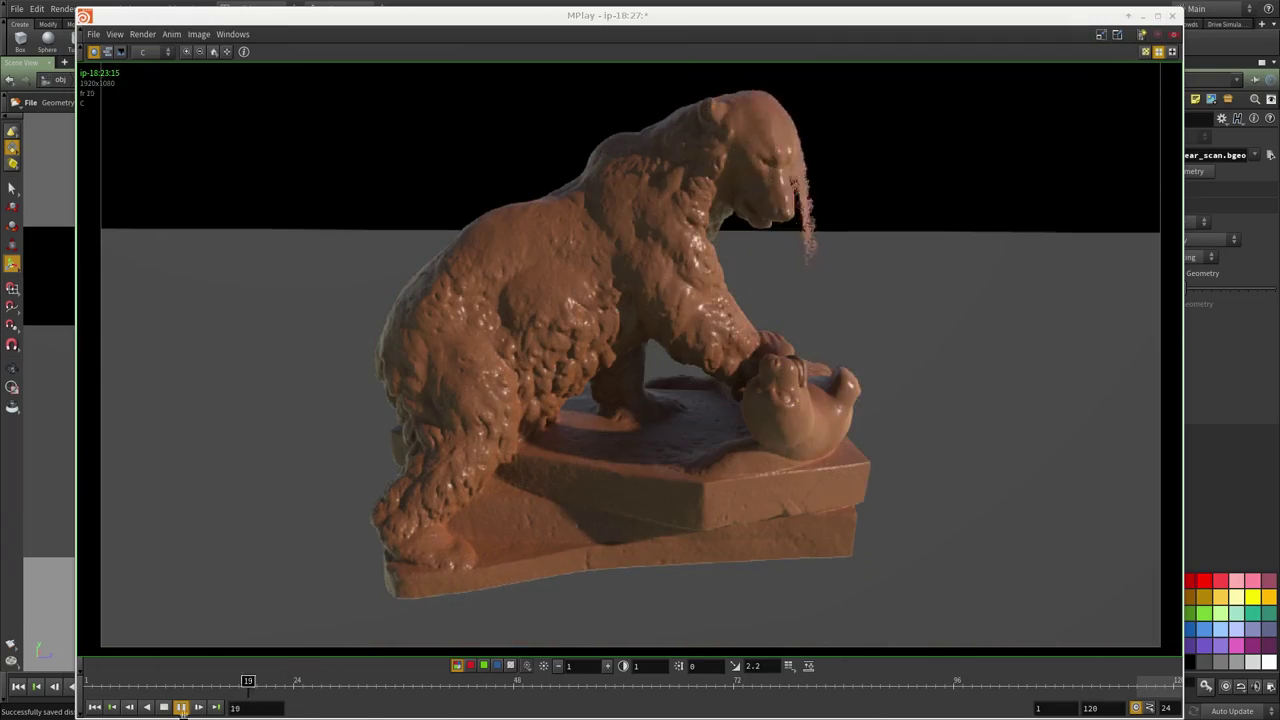
left_click(181, 707)
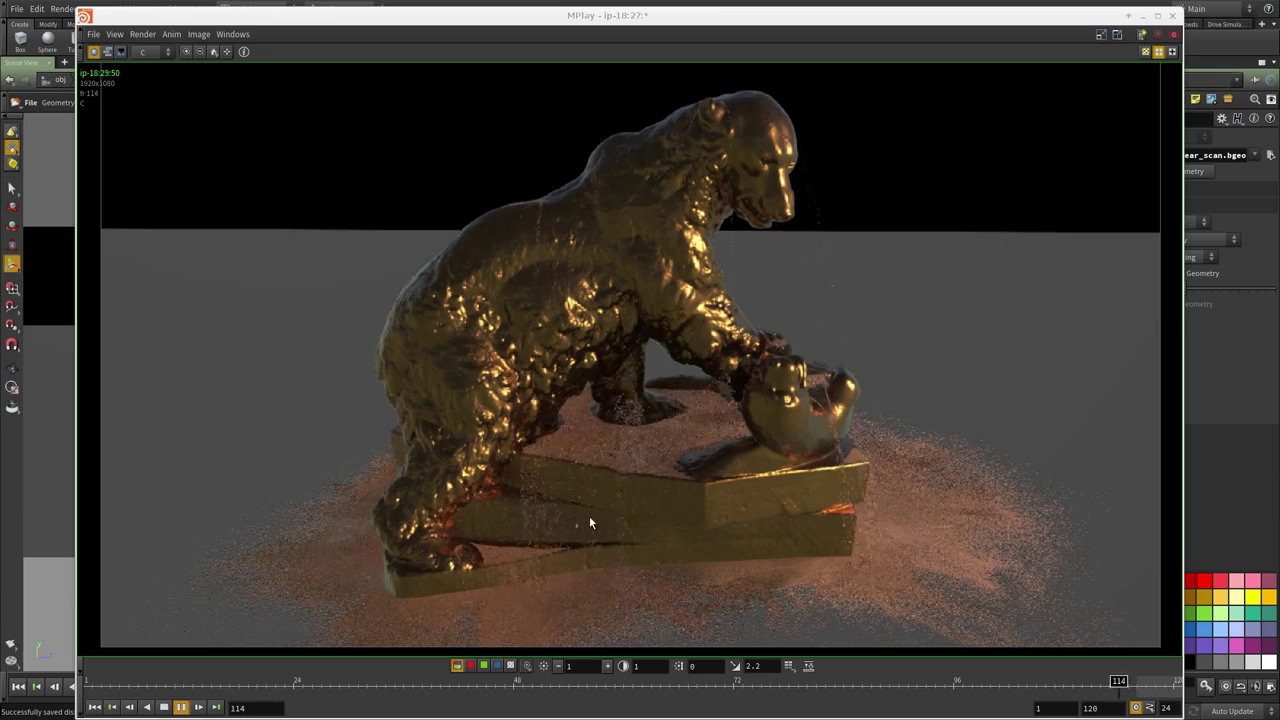
left_click(165, 707)
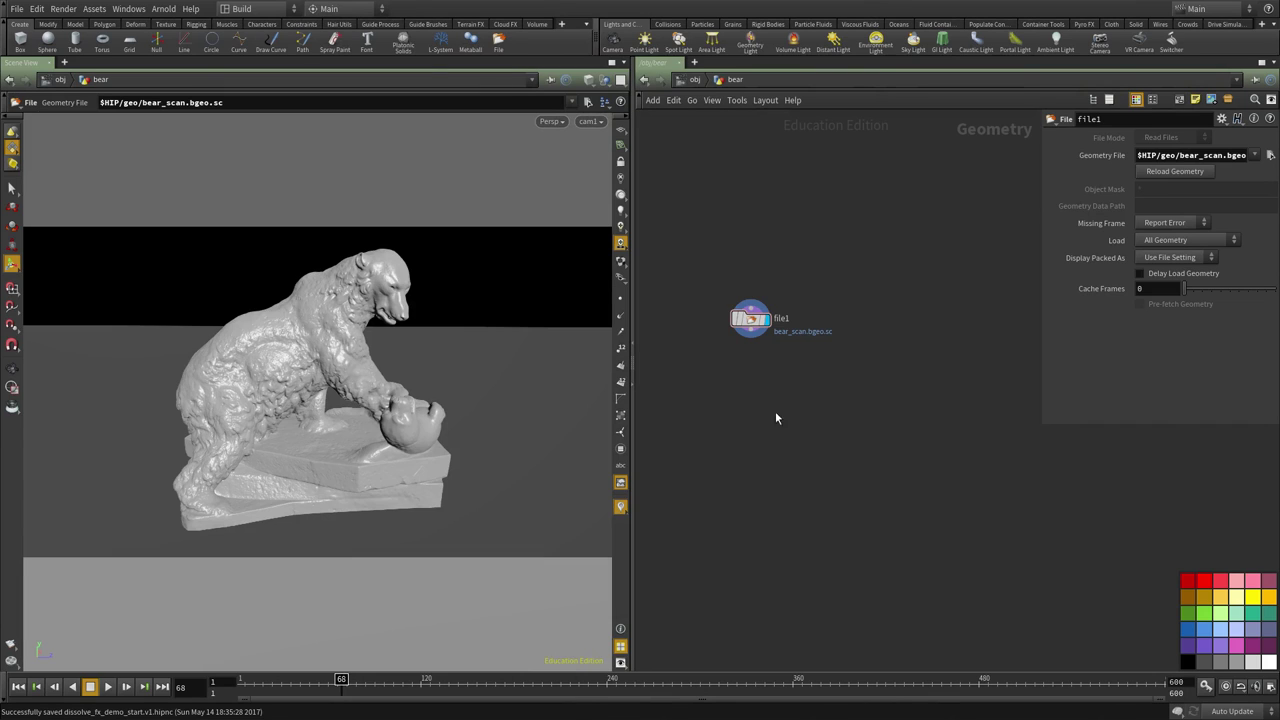
- Set the timeline to frame 1 and leave the camera view to see the bear scan from a free perspective
left_click(244, 686)
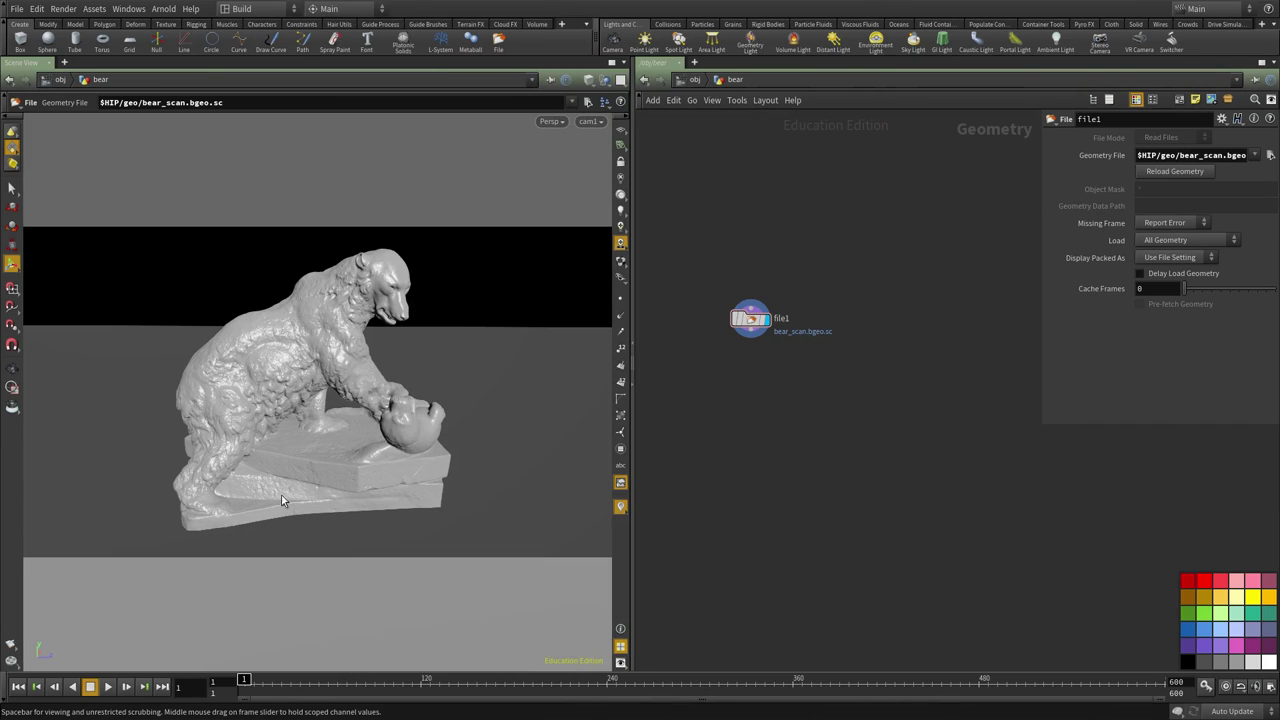
key("s")
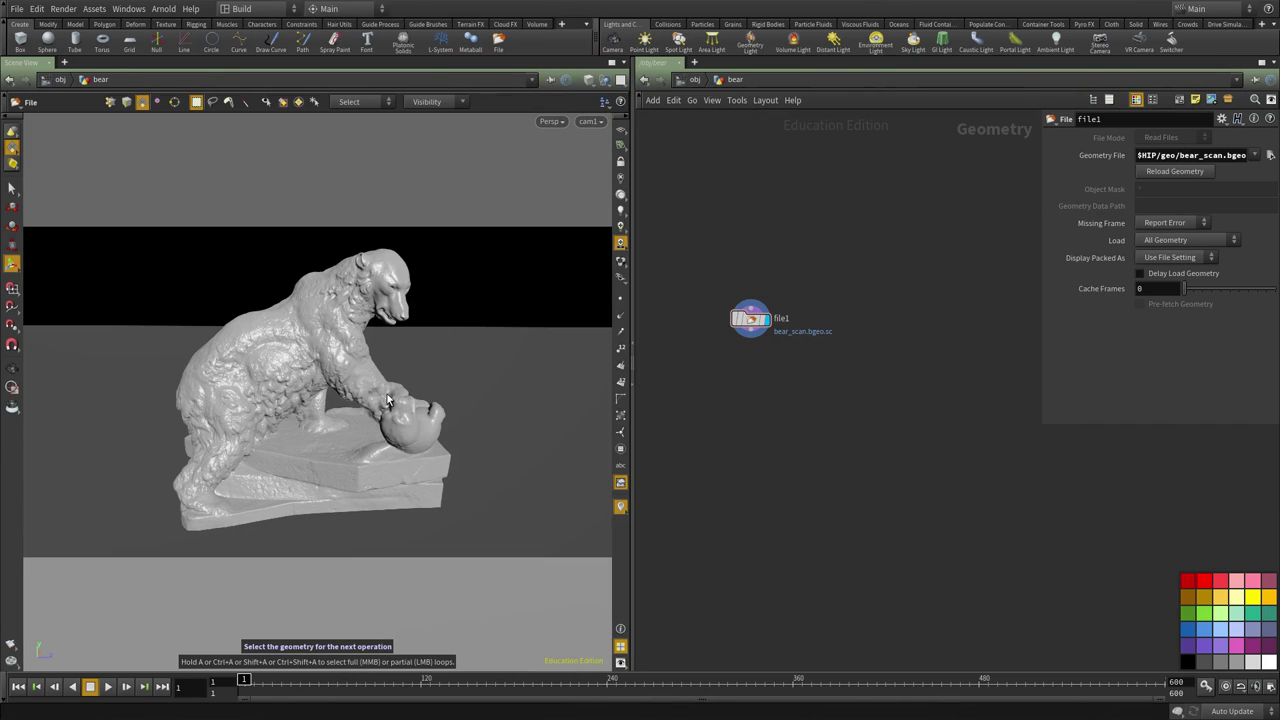
left_click_drag(387, 394, 442, 420, "alt")
right_click_drag(442, 420, 350, 370, "alt")
middle_click_drag(774, 444, 769, 496)
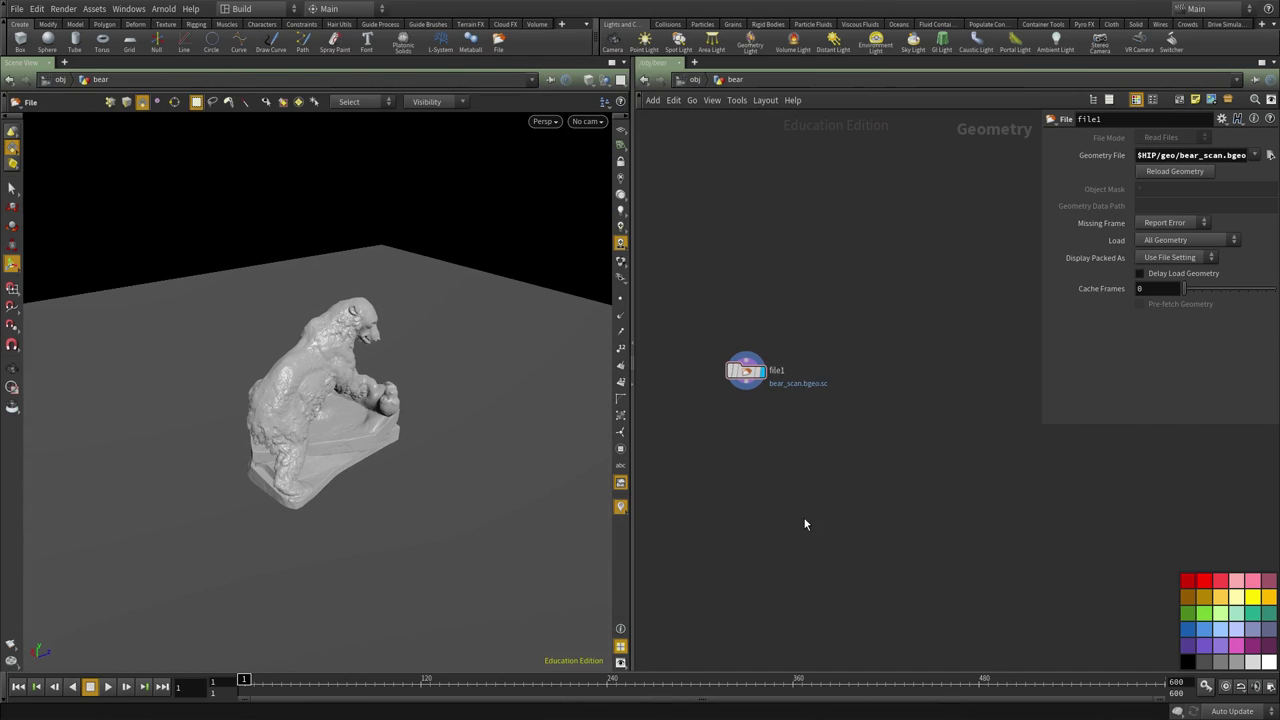
- Go up to the object level and examine the grid and bear objects in the scene
key("u")
left_click_drag(977, 413, 769, 350)
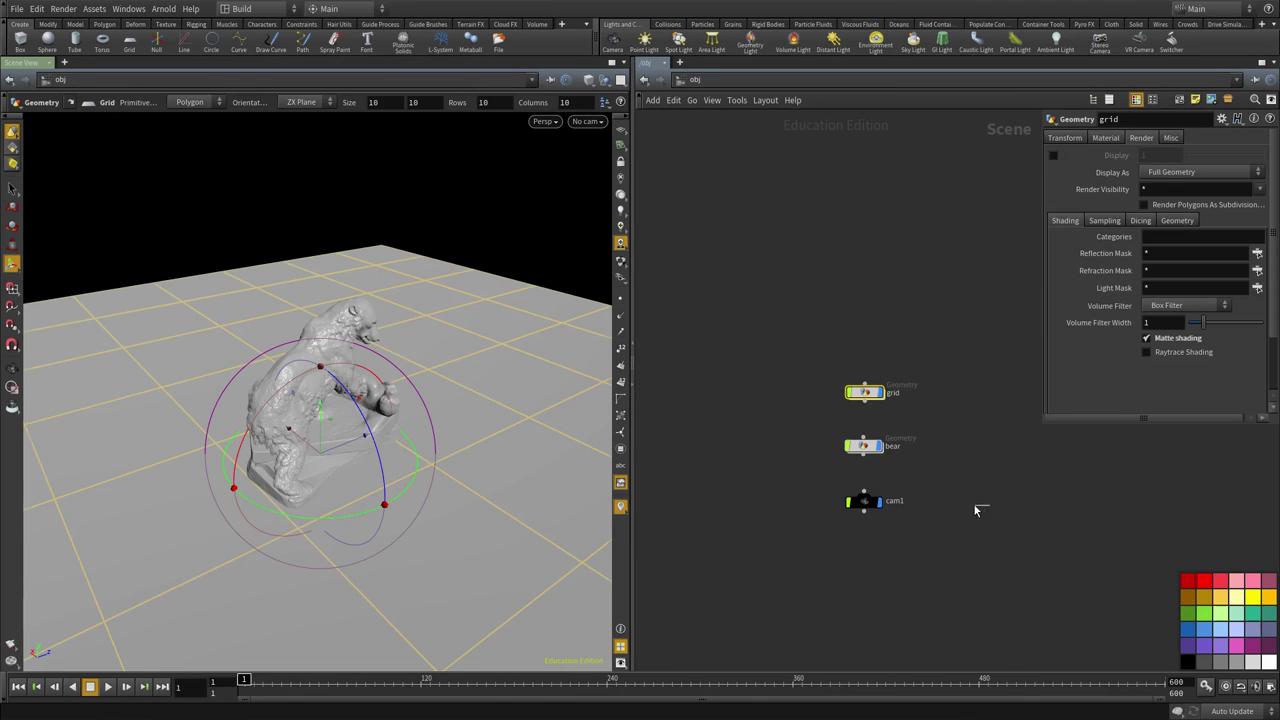
left_click_drag(976, 507, 740, 519)
left_click_drag(312, 380, 469, 388, "alt")
left_click_drag(1012, 471, 790, 432)
left_click_drag(314, 375, 293, 399, "alt")
right_click_drag(293, 399, 440, 393, "alt")
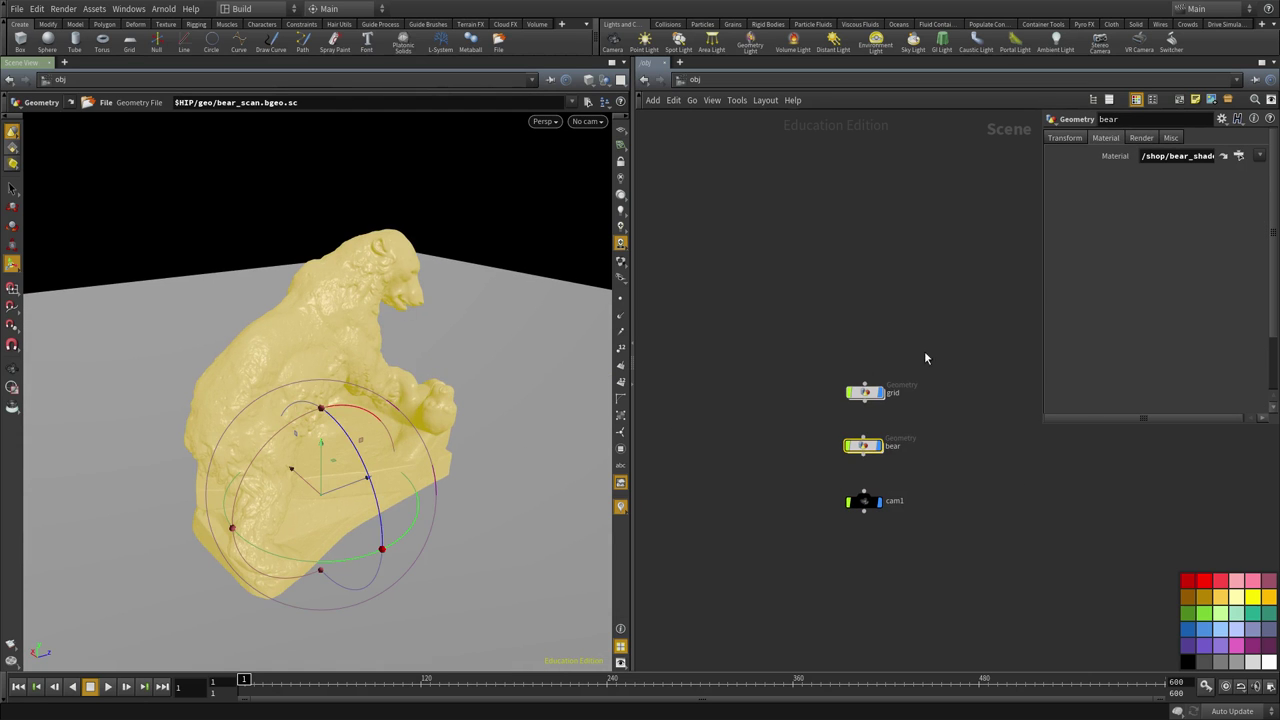
left_click(939, 464)
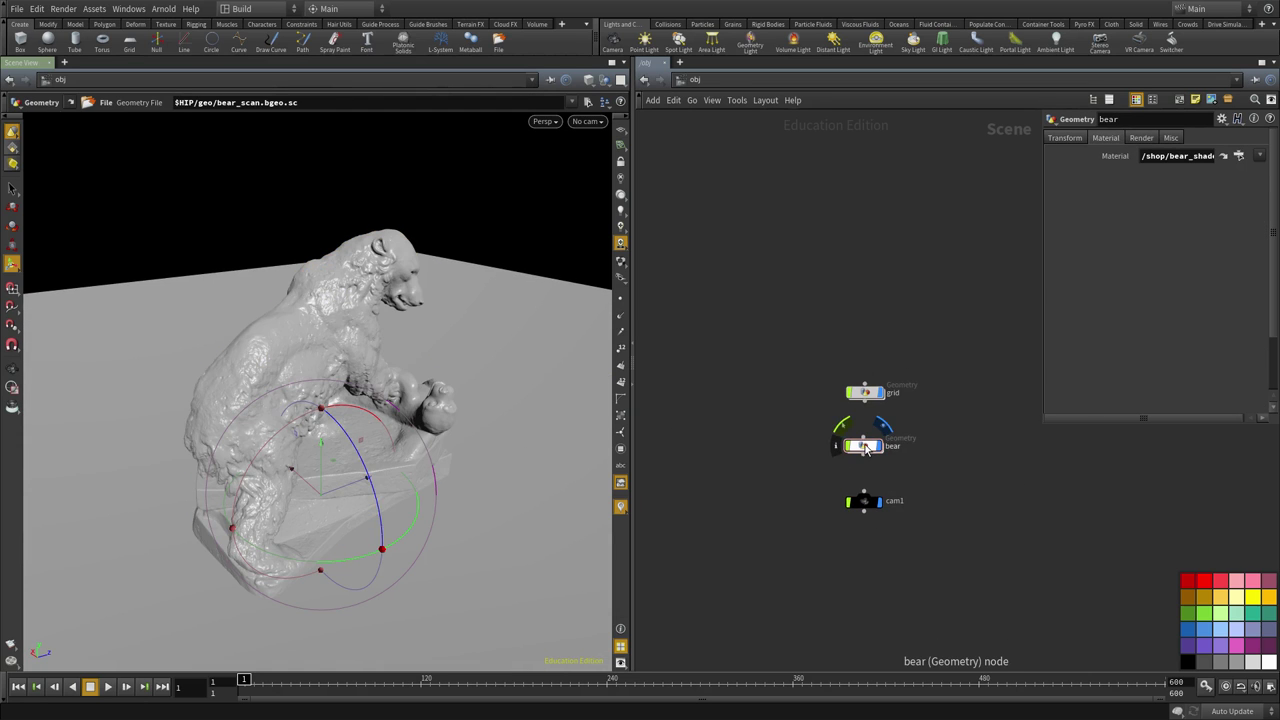
- Go back inside the bear object and compare the scan with the bear_mud.exr render
double_click(866, 447)
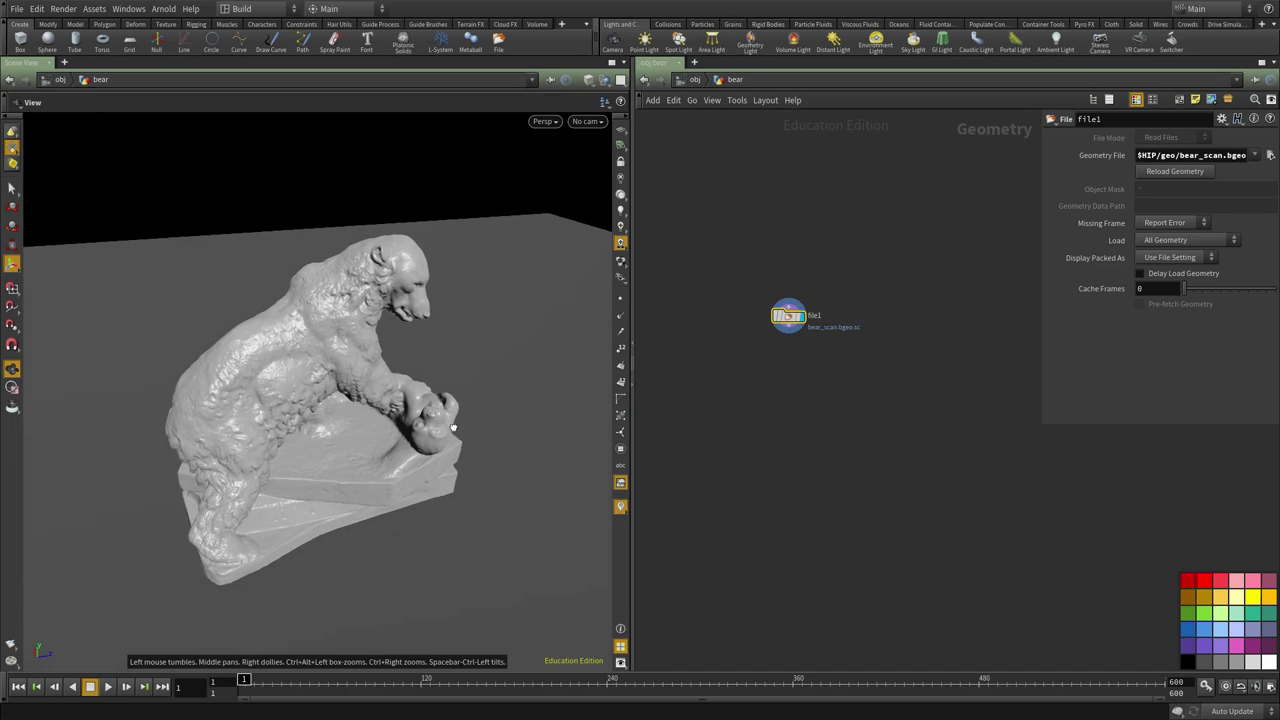
left_click_drag(453, 427, 514, 391)
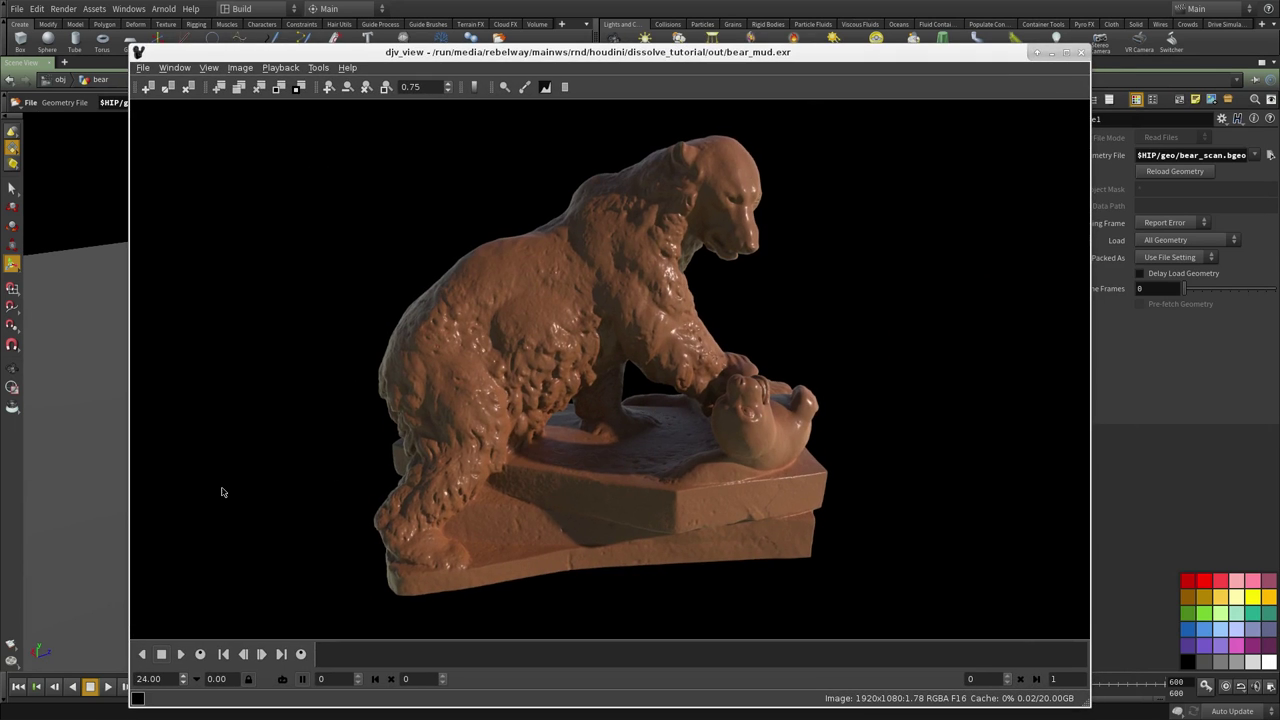
left_click_drag(365, 497, 471, 509, "alt")
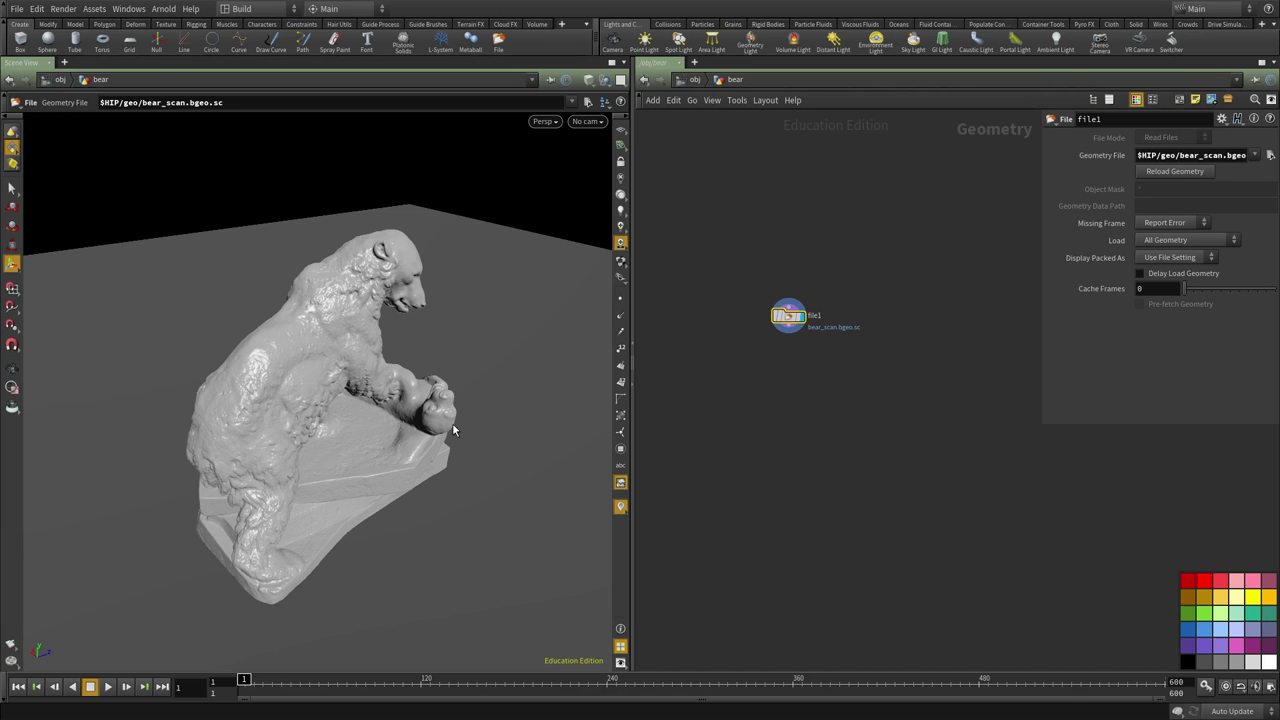
- Add a UV Texture node below file1 and connect it to the file node's output
key("Tab")
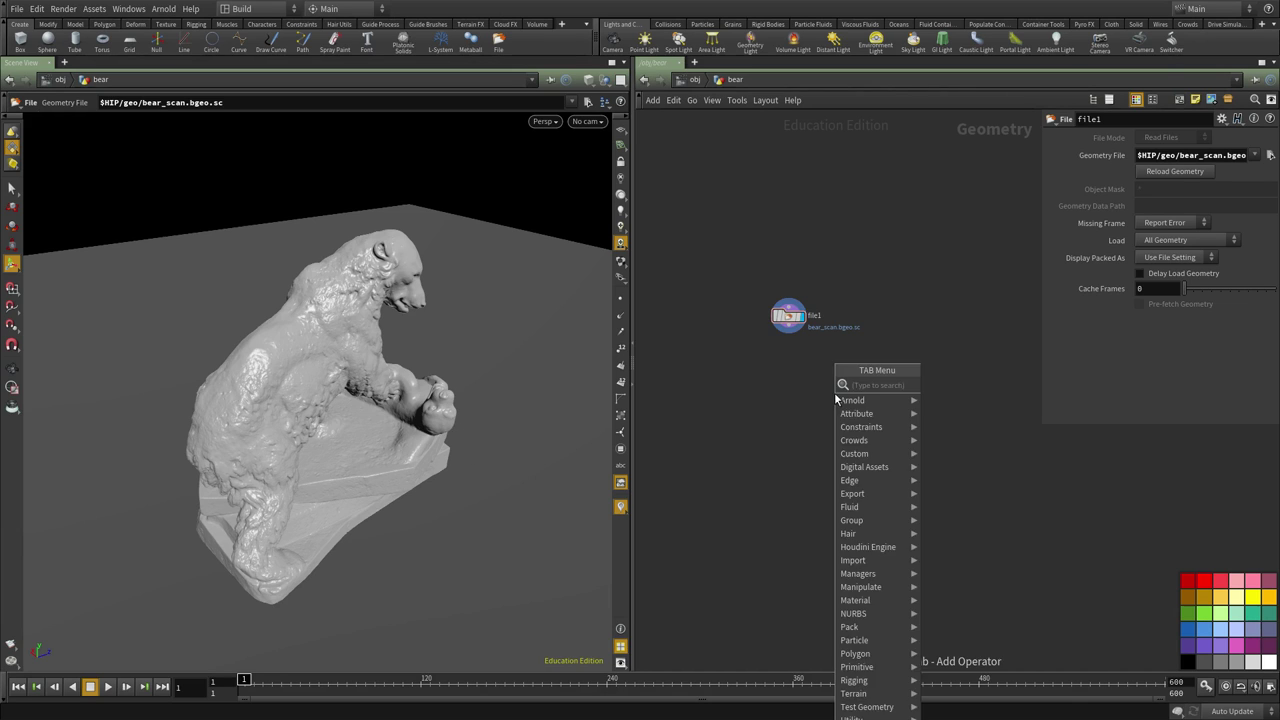
type("uvtex")
key("Return")
left_click(836, 396)
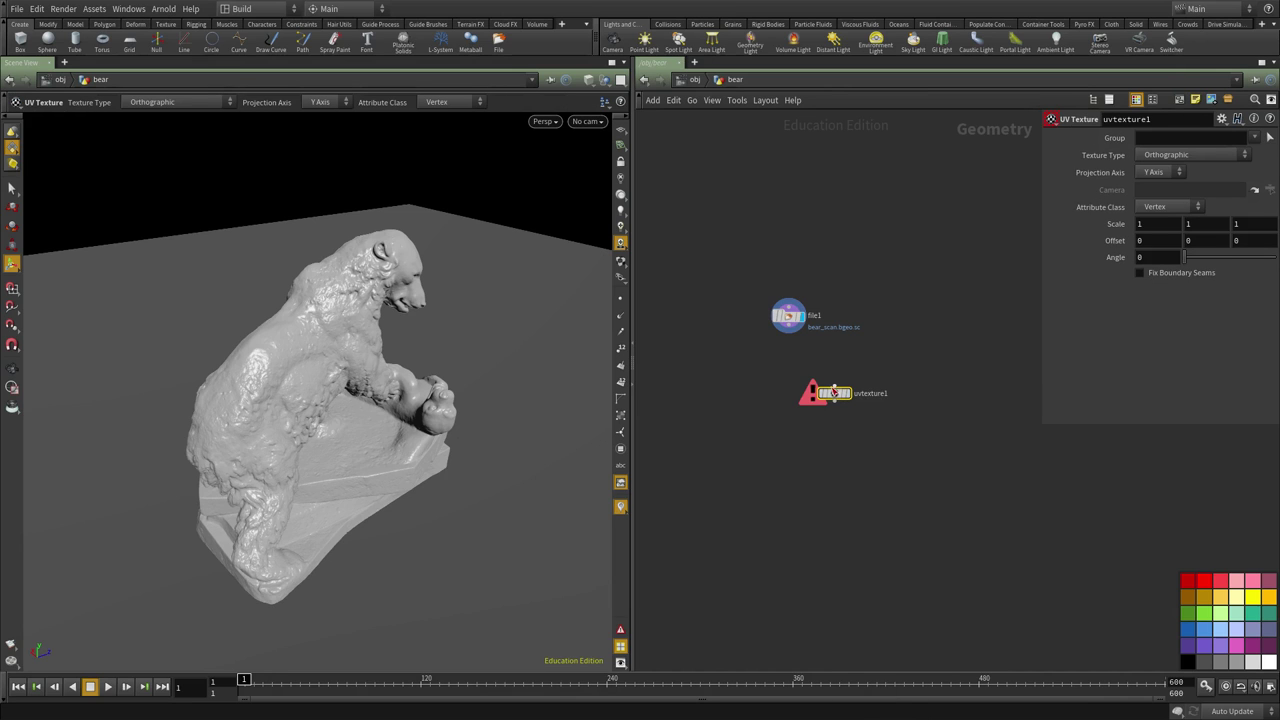
left_click(834, 387)
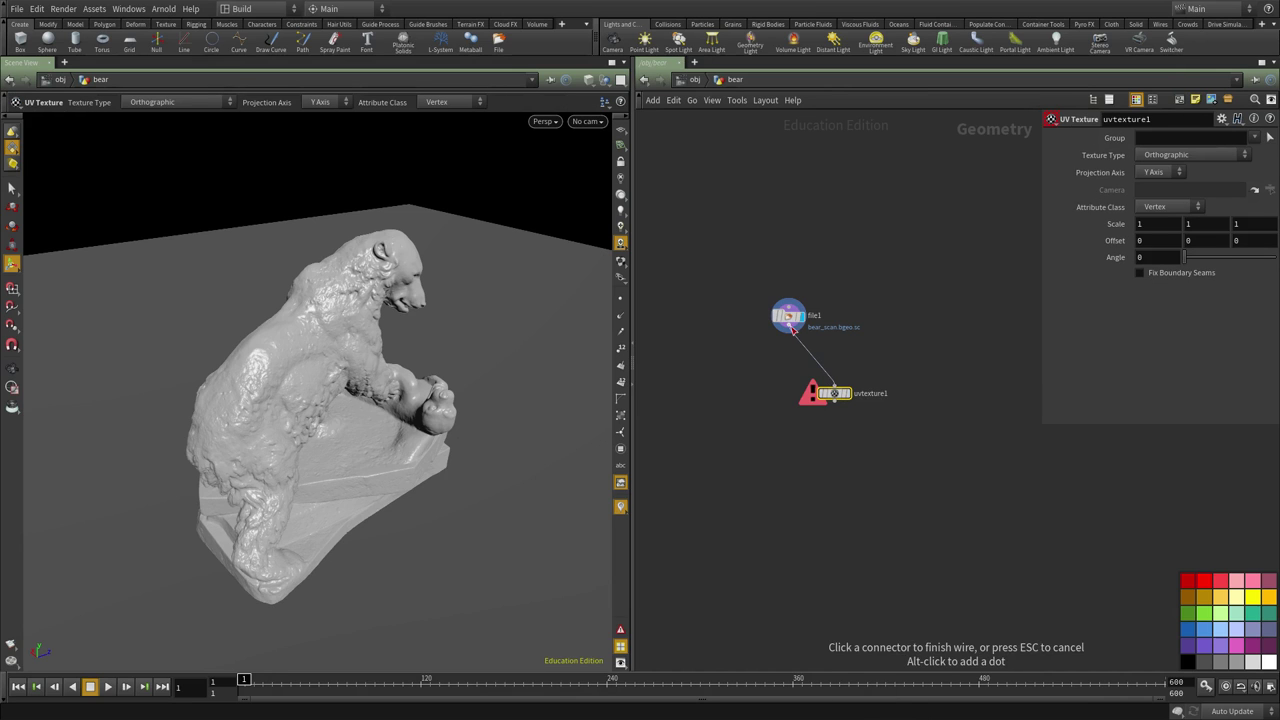
- Set the UV Texture node to Perspective From Camera projection, using /obj/cam1 as its camera
left_click(1195, 155)
left_click(1187, 288)
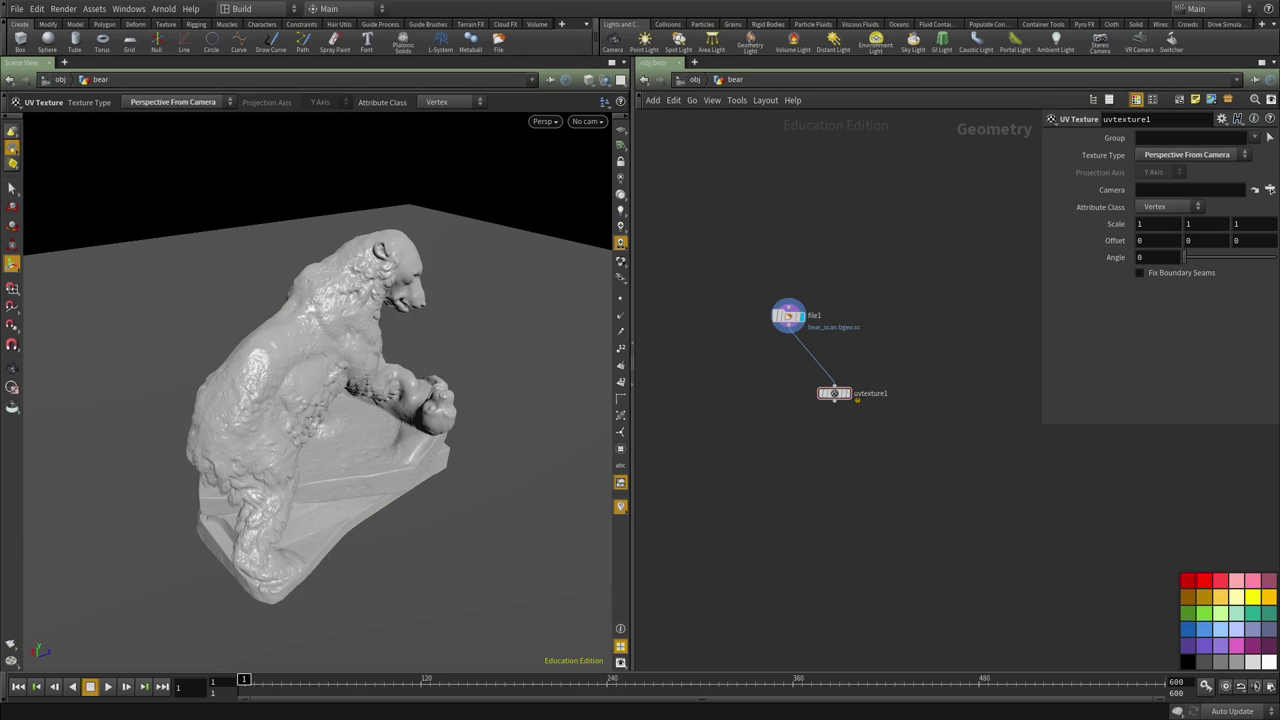
left_click(1270, 189)
left_click(1114, 488)
left_click(1270, 189)
left_click(1025, 304)
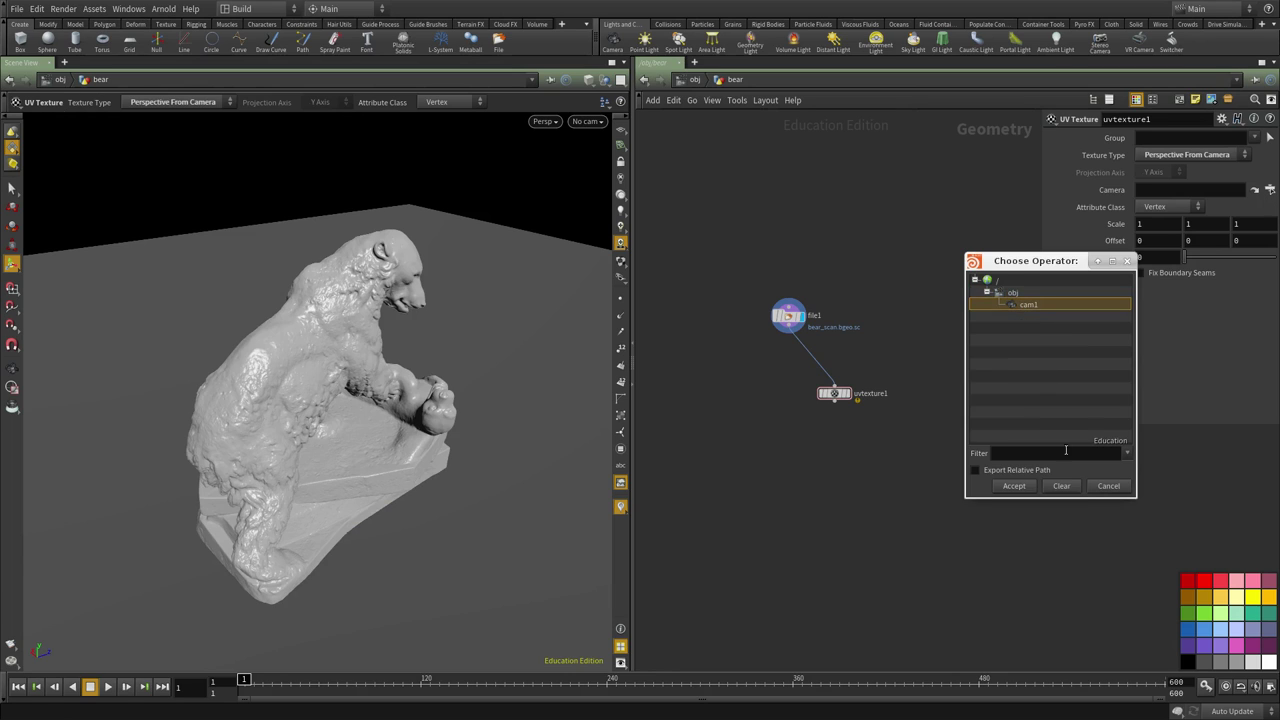
left_click(1012, 486)
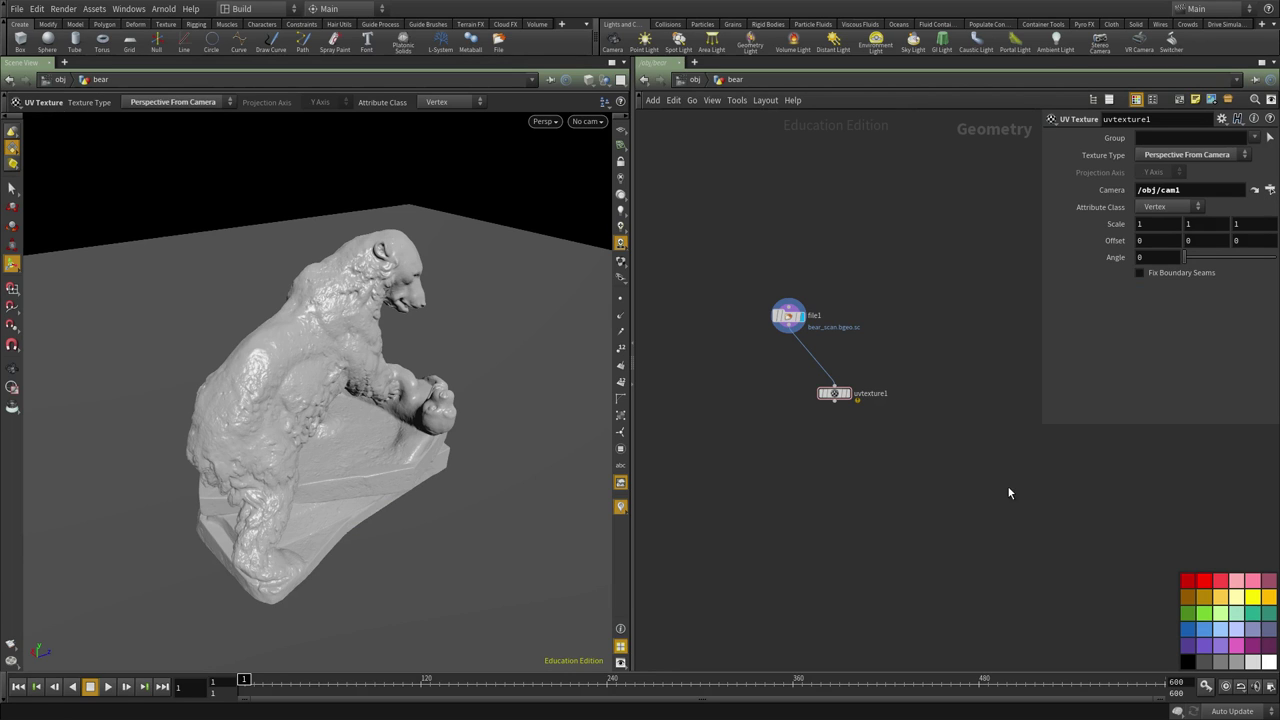
- Display the uvtexture1 node, place it directly under file1 and check its geometry information for the UV attribute
left_click(848, 393)
left_click_drag(830, 394, 783, 402)
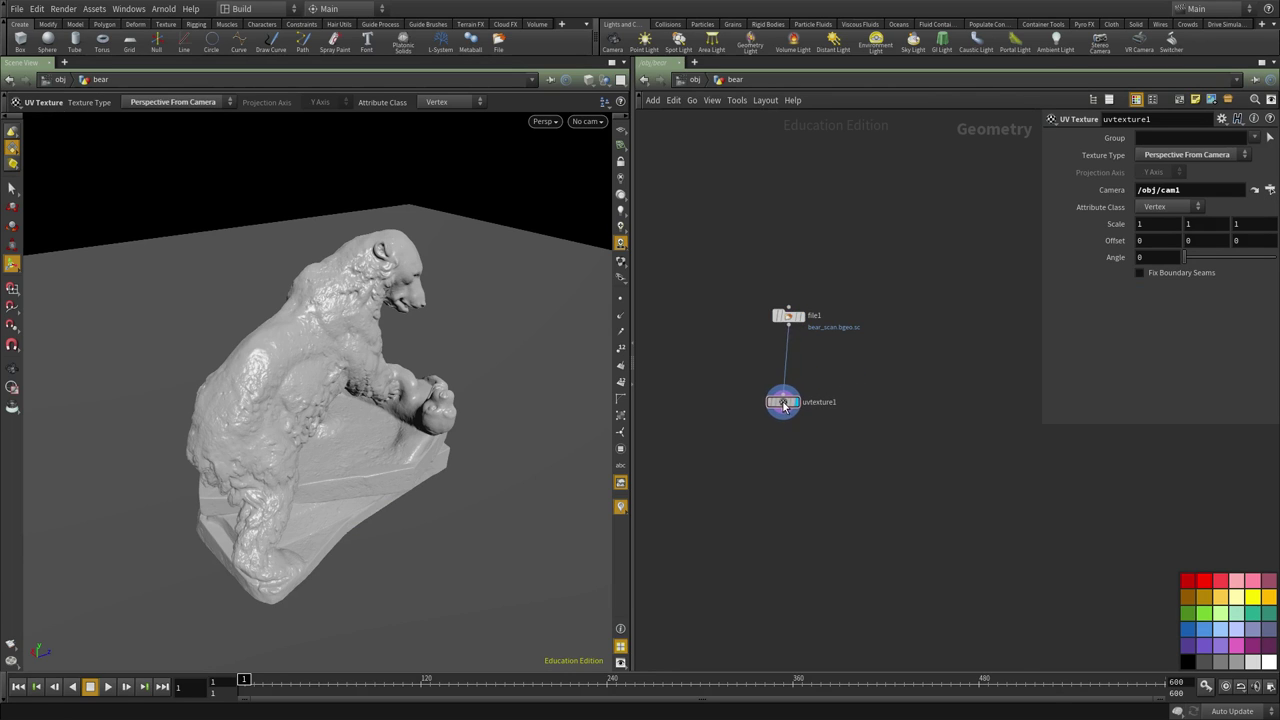
middle_click(783, 402)
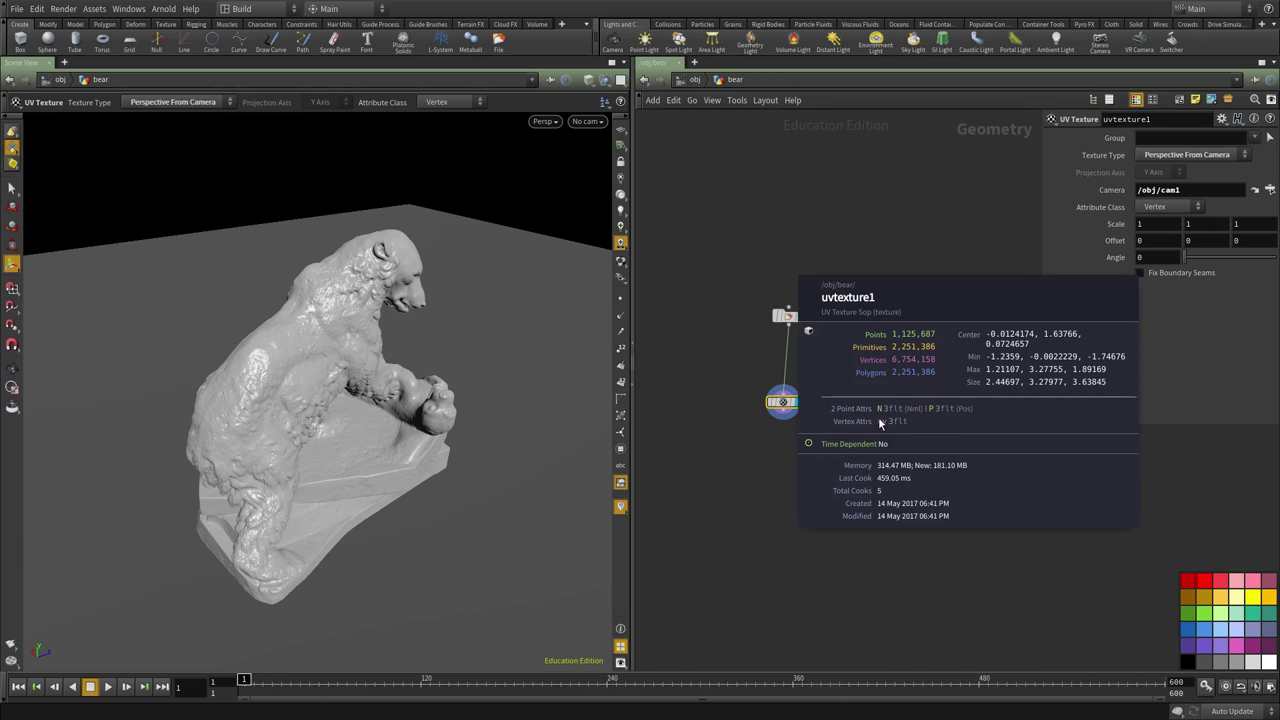
scroll(788, 469, "up", 1)
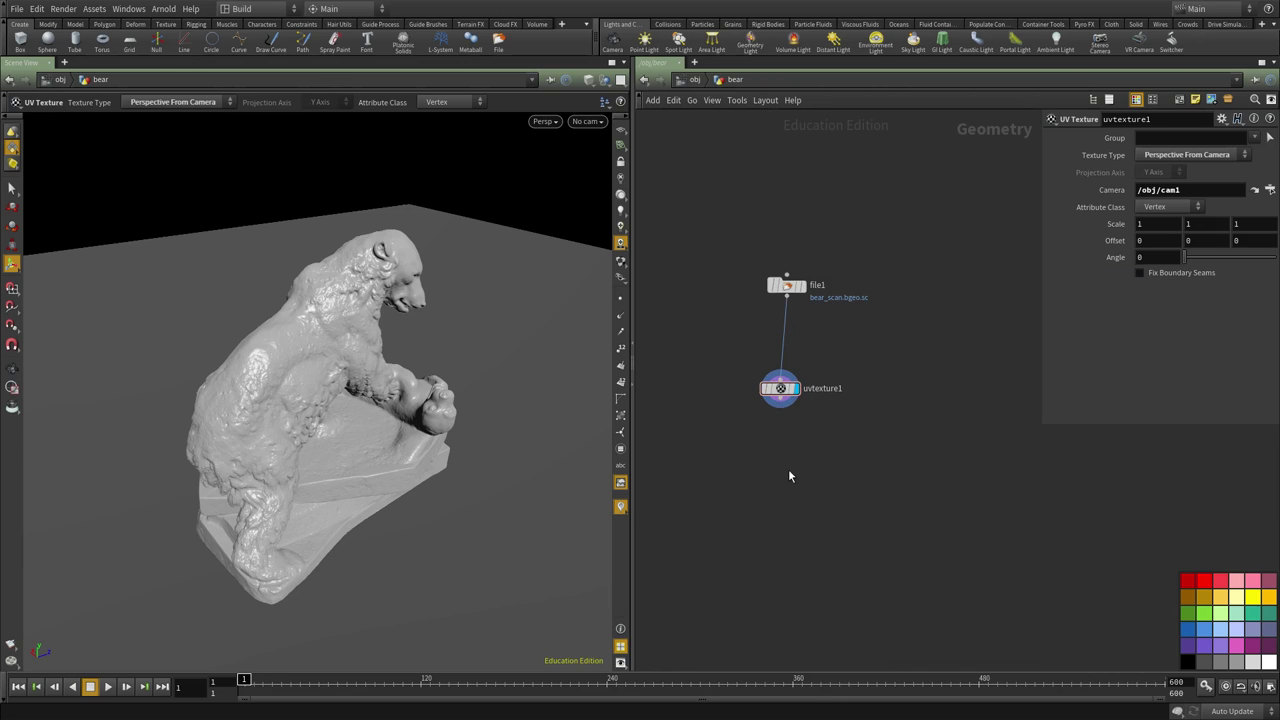
- Add a UV Quick Shade node below uvtexture1, connect the two and display the new node
key("Tab")
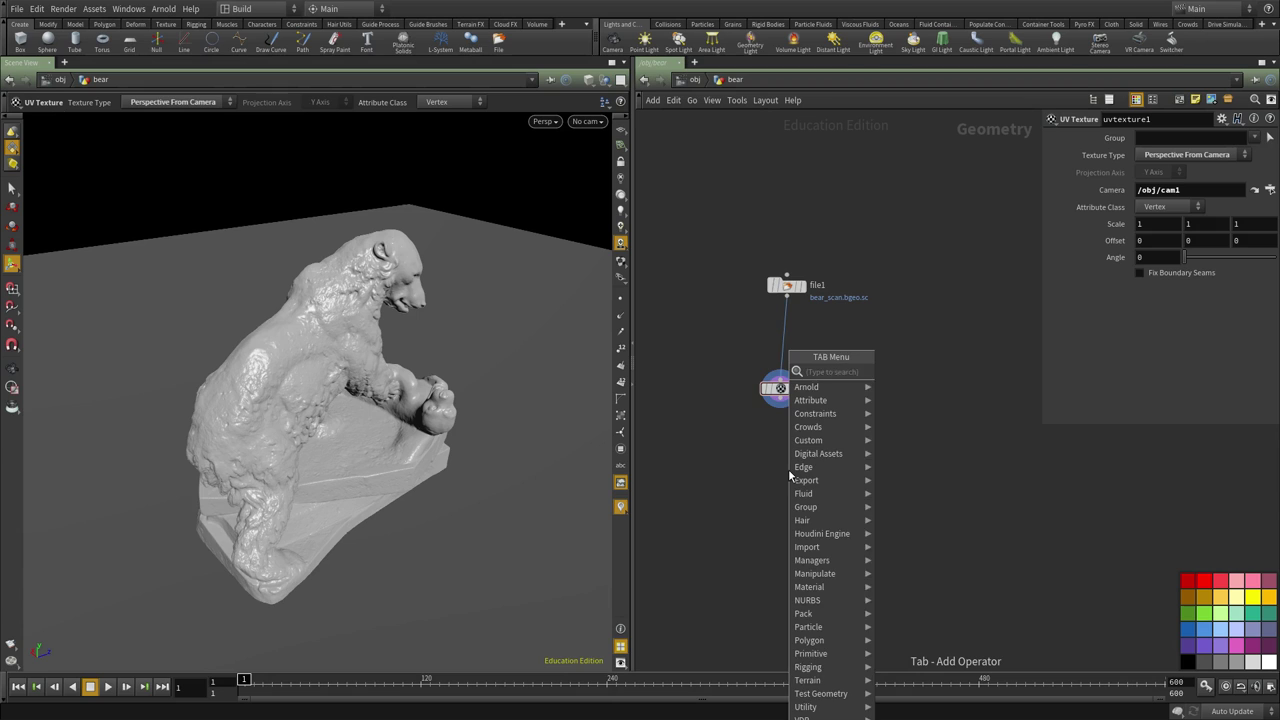
type("uvq")
key("Return")
left_click(788, 469)
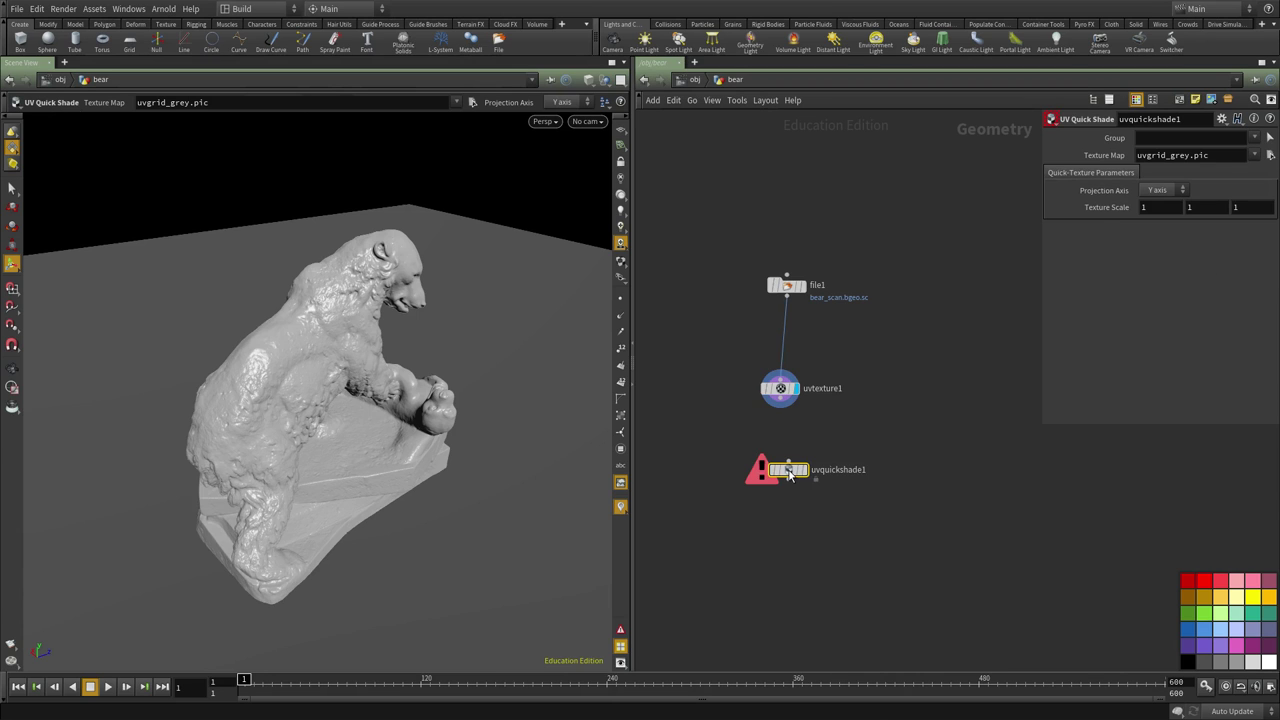
left_click(788, 464)
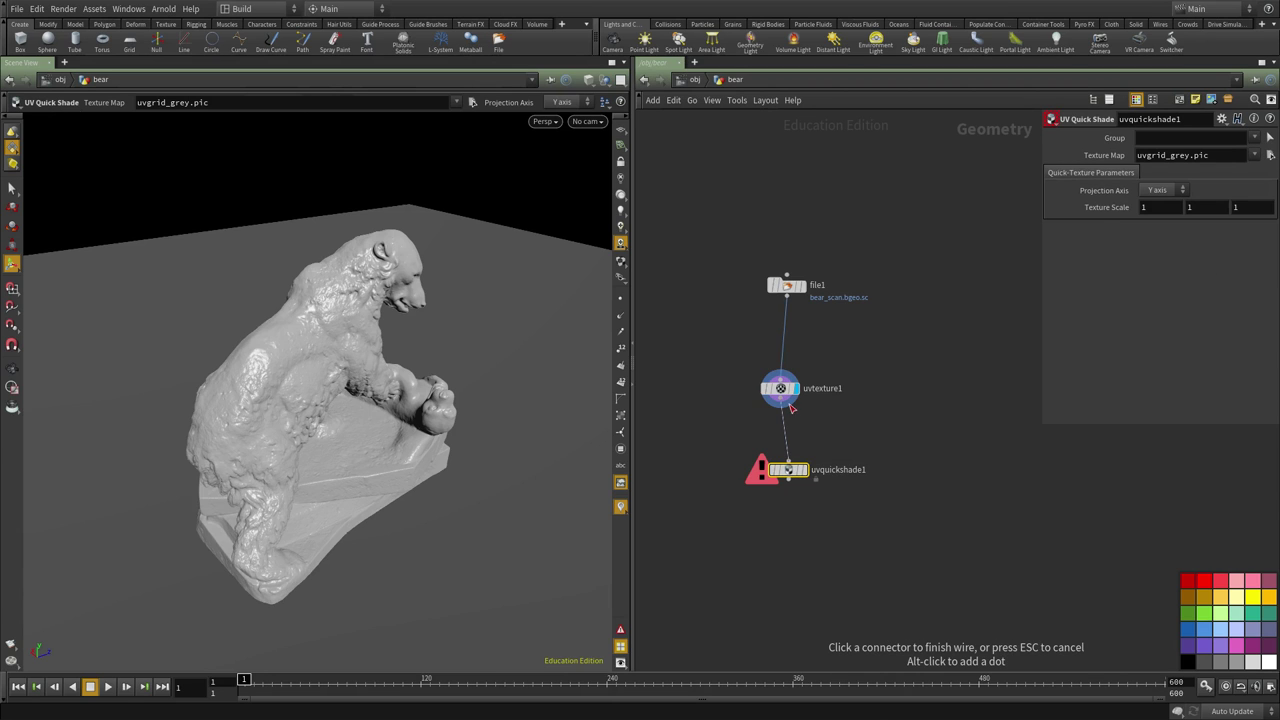
left_click(814, 476)
mouse_move(798, 474)
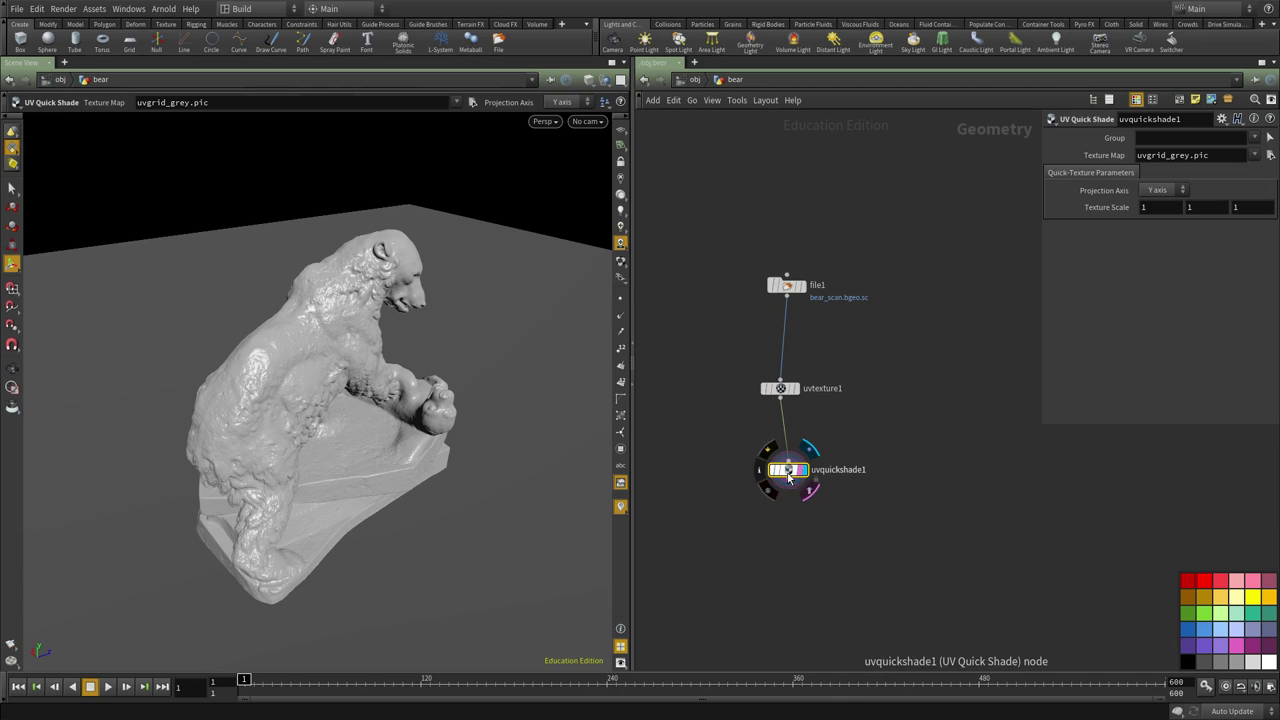
- Show textures in the viewport, set the quick shade's texture map to $HIP/out/bear_gold.exr, and check the projection on the bear
left_click_drag(405, 443, 443, 417, "alt")
left_click(621, 263)
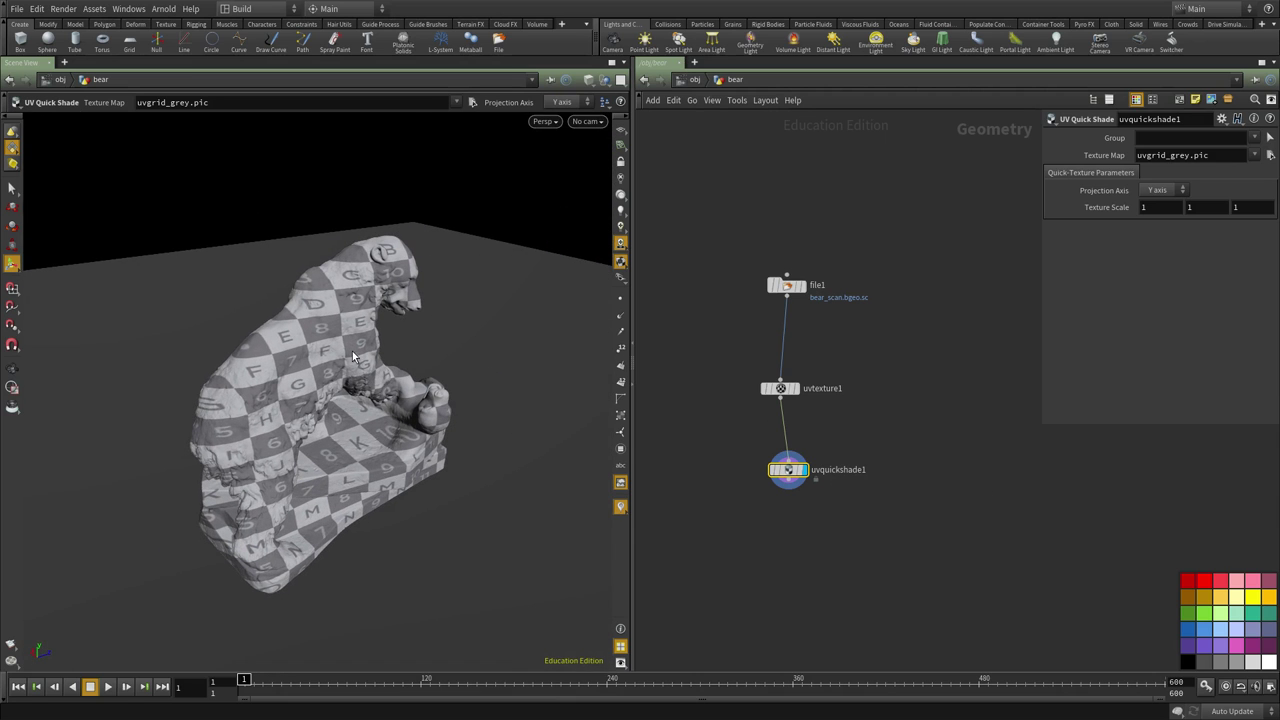
left_click(1270, 155)
left_click(866, 90)
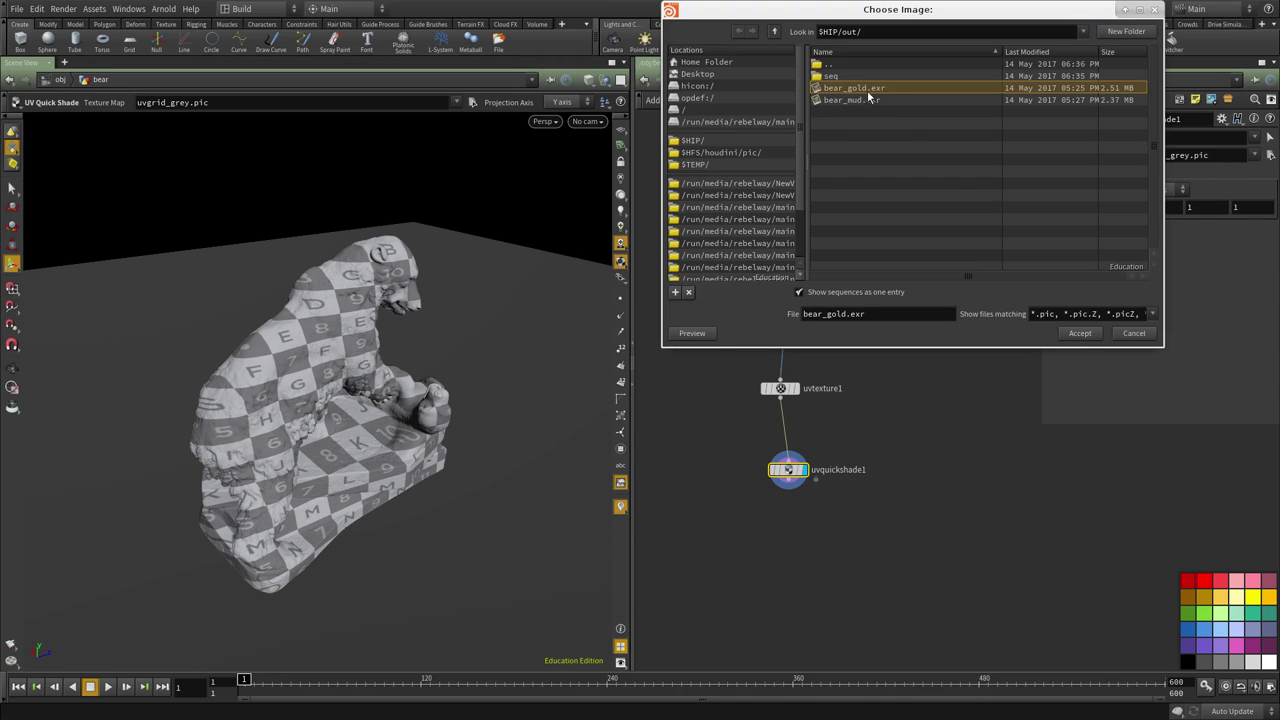
left_click(1079, 333)
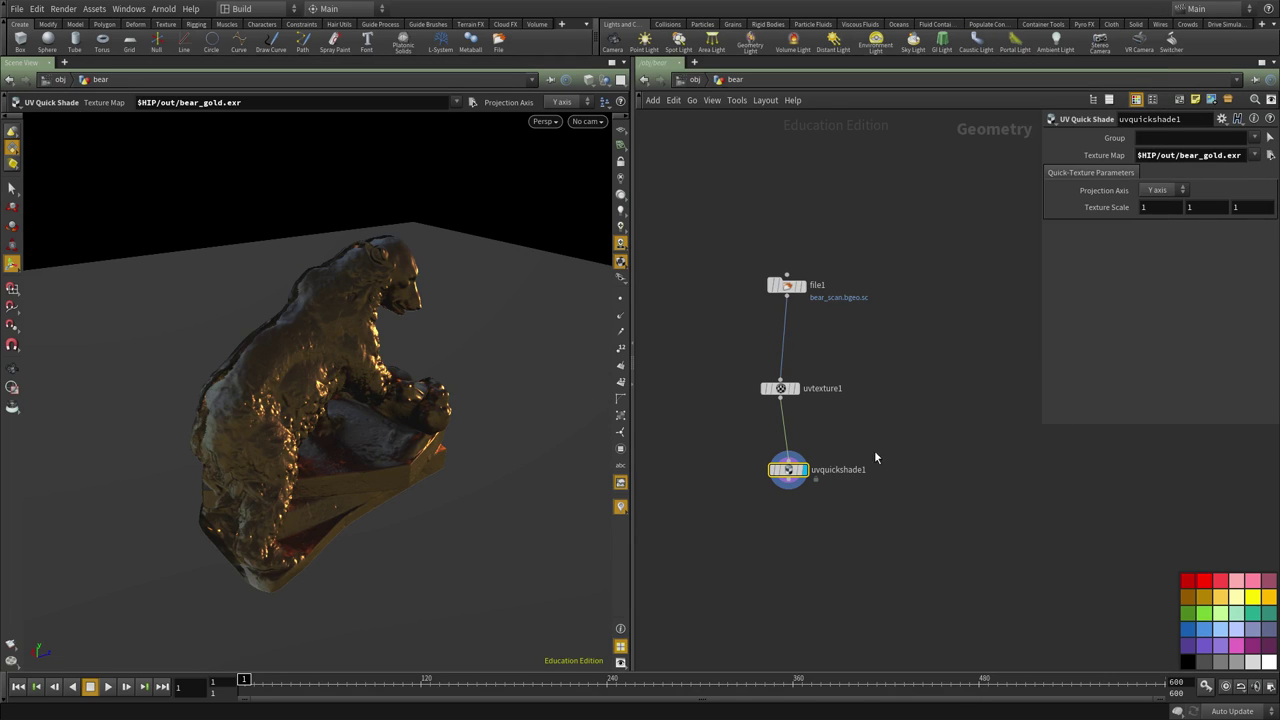
left_click_drag(430, 470, 229, 463, "alt")
right_click_drag(229, 463, 428, 445)
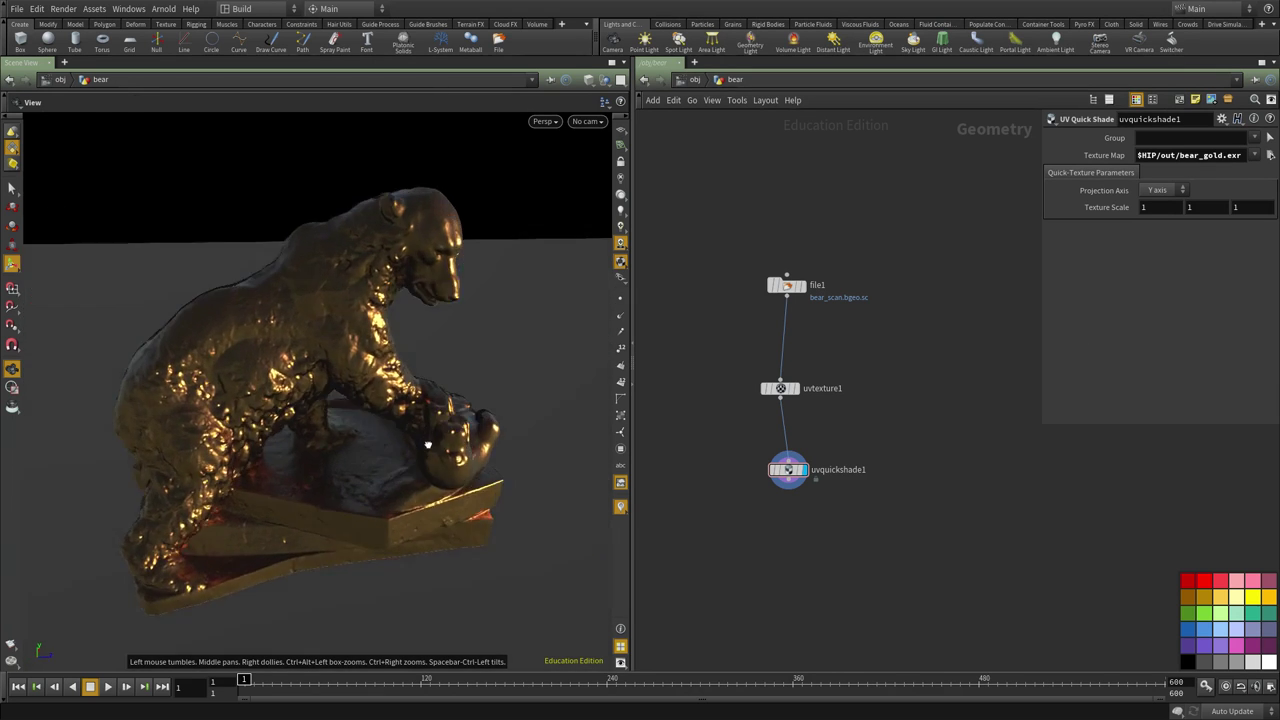
left_click_drag(427, 444, 132, 318)
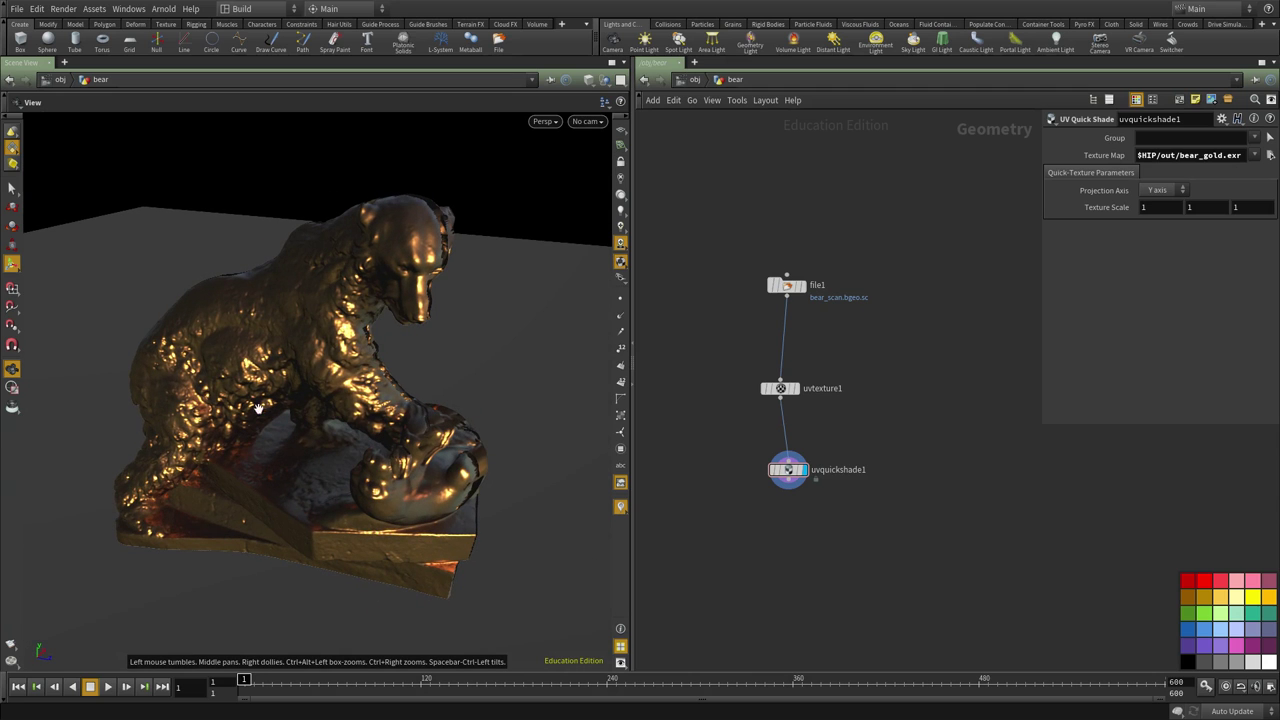
left_click(789, 470)
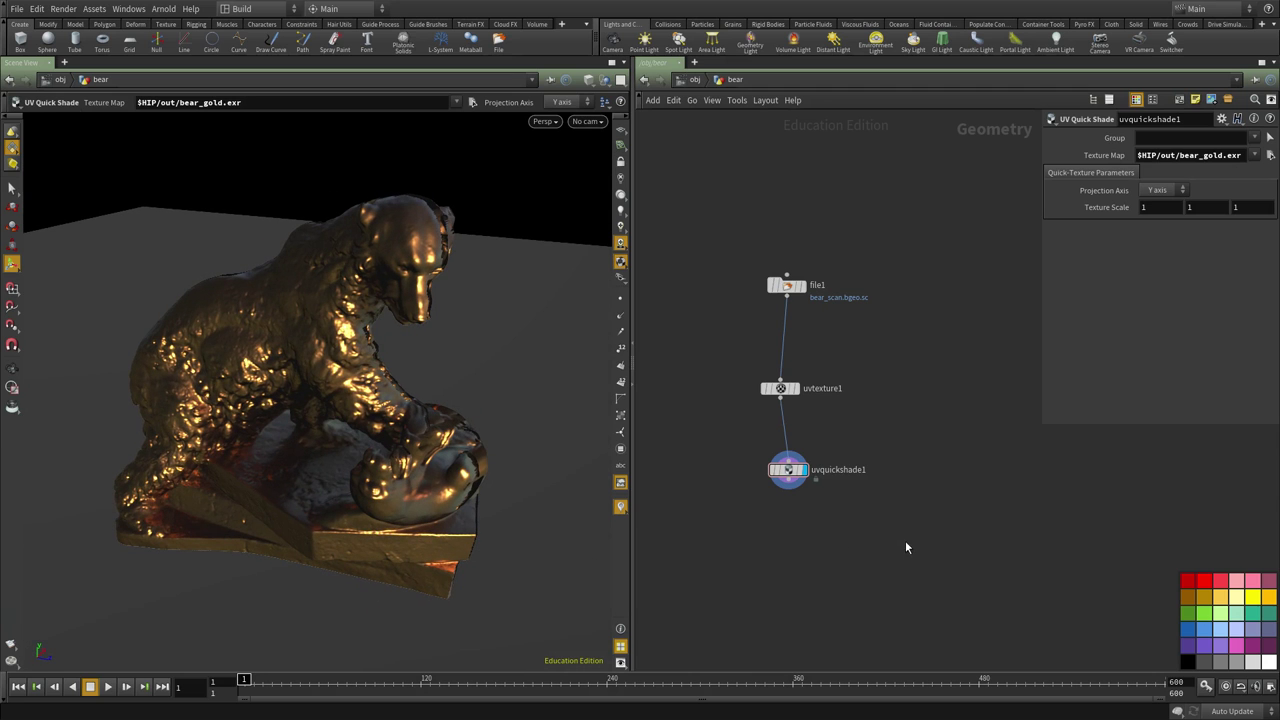
- Add a Scatter node in the free space below uvquickshade1
middle_click_drag(906, 547, 908, 518)
middle_click_drag(730, 489, 731, 423)
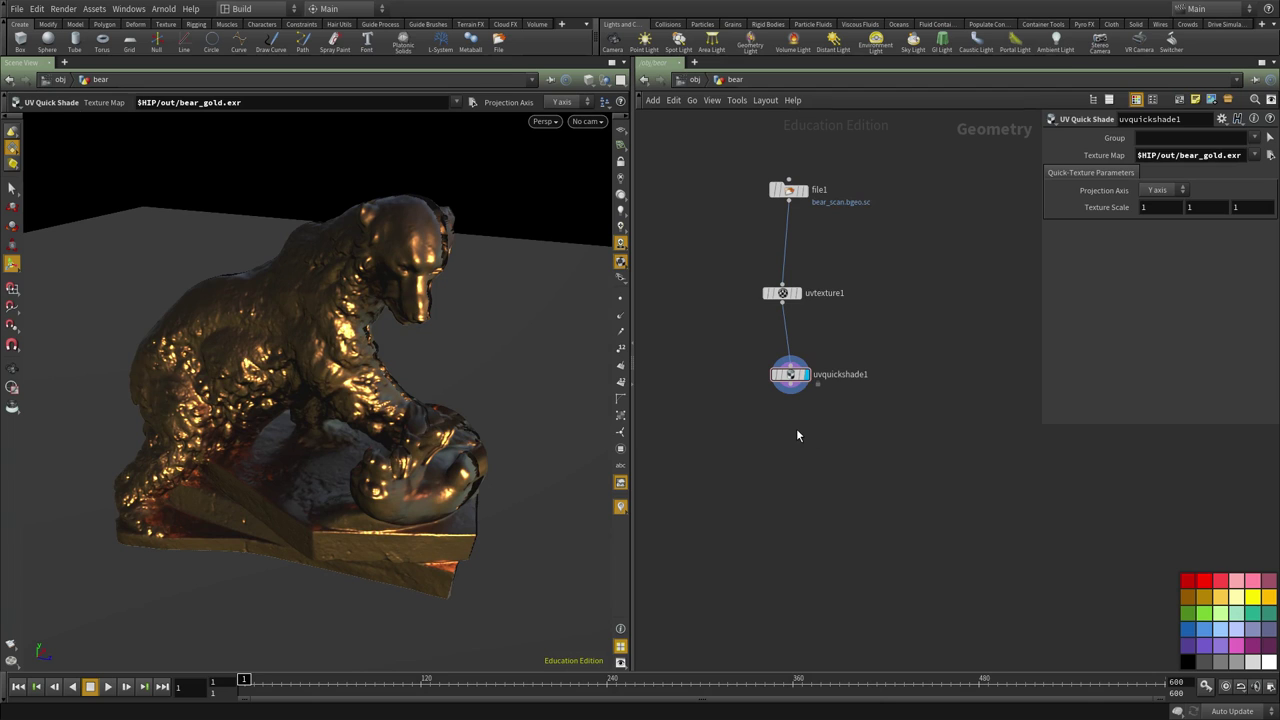
key("Tab")
type("sca")
key("Escape")
key("Tab")
type("sca")
left_click(914, 363)
left_click(728, 508)
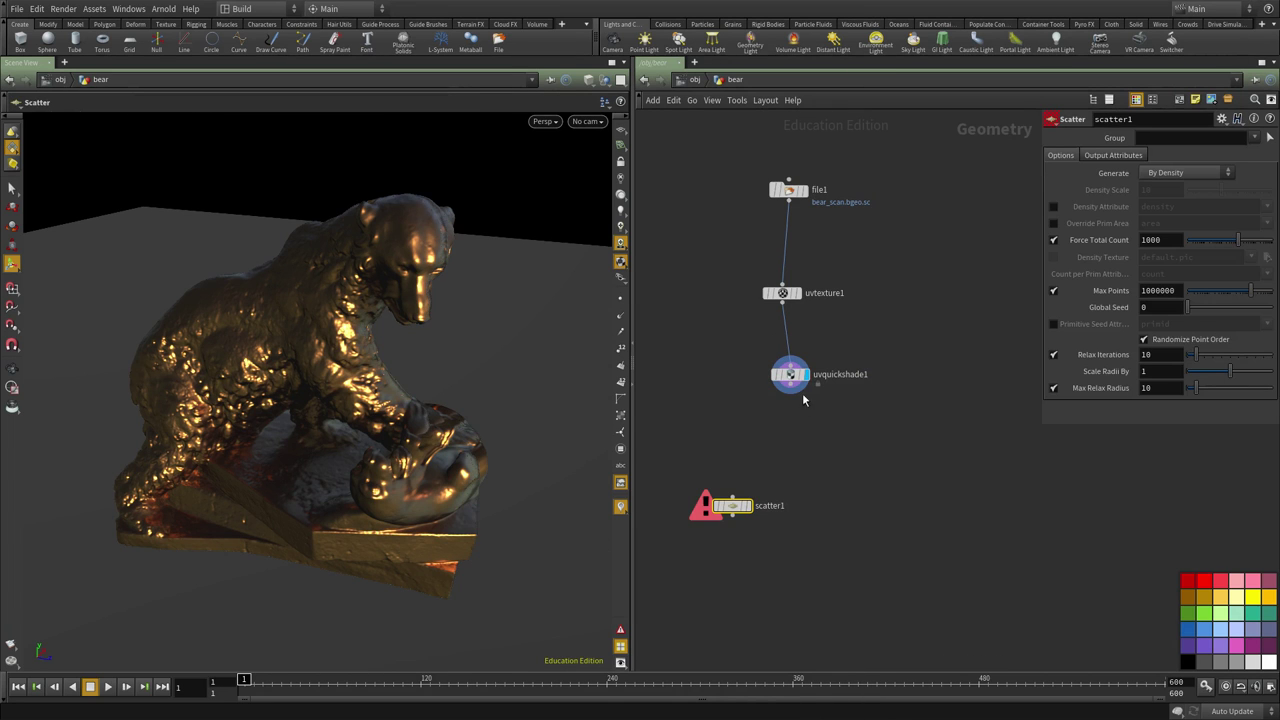
- Move uvquickshade1 aside, connect uvtexture1 to scatter1 and display the scatter1 node
left_click_drag(804, 393, 900, 385)
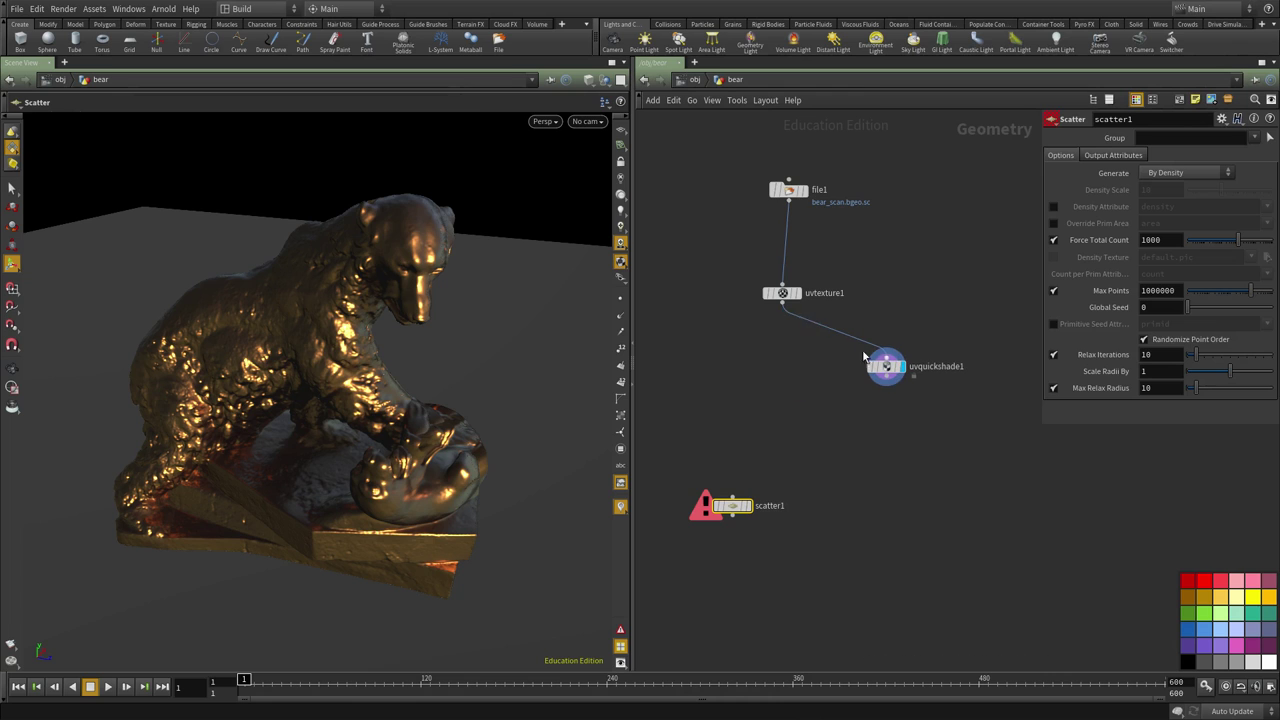
left_click(783, 308)
left_click(743, 508)
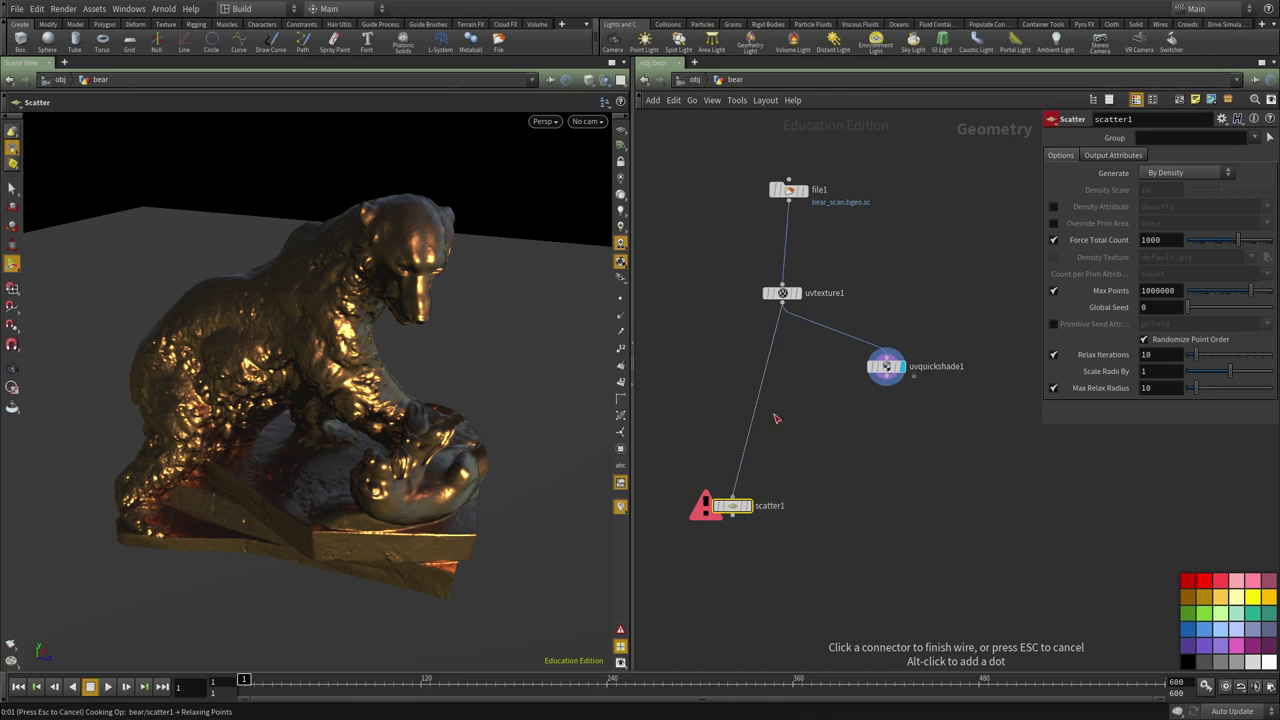
left_click_drag(320, 323, 405, 373)
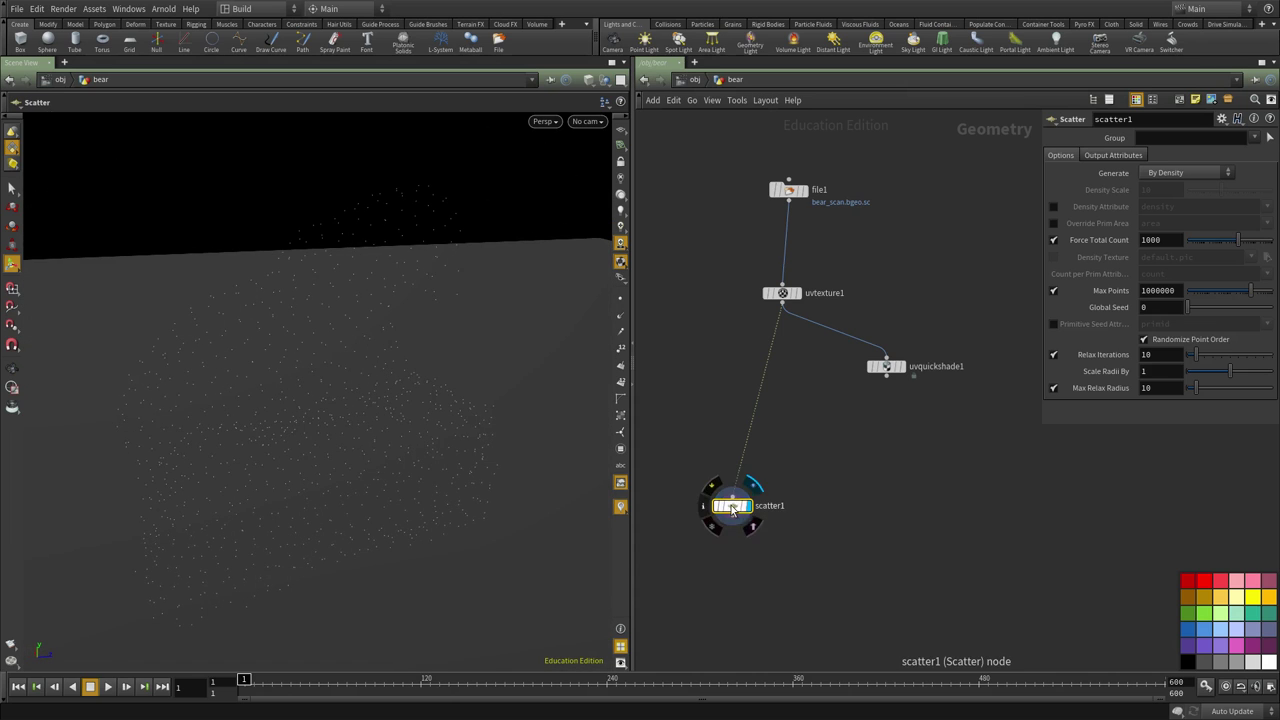
middle_click(786, 508)
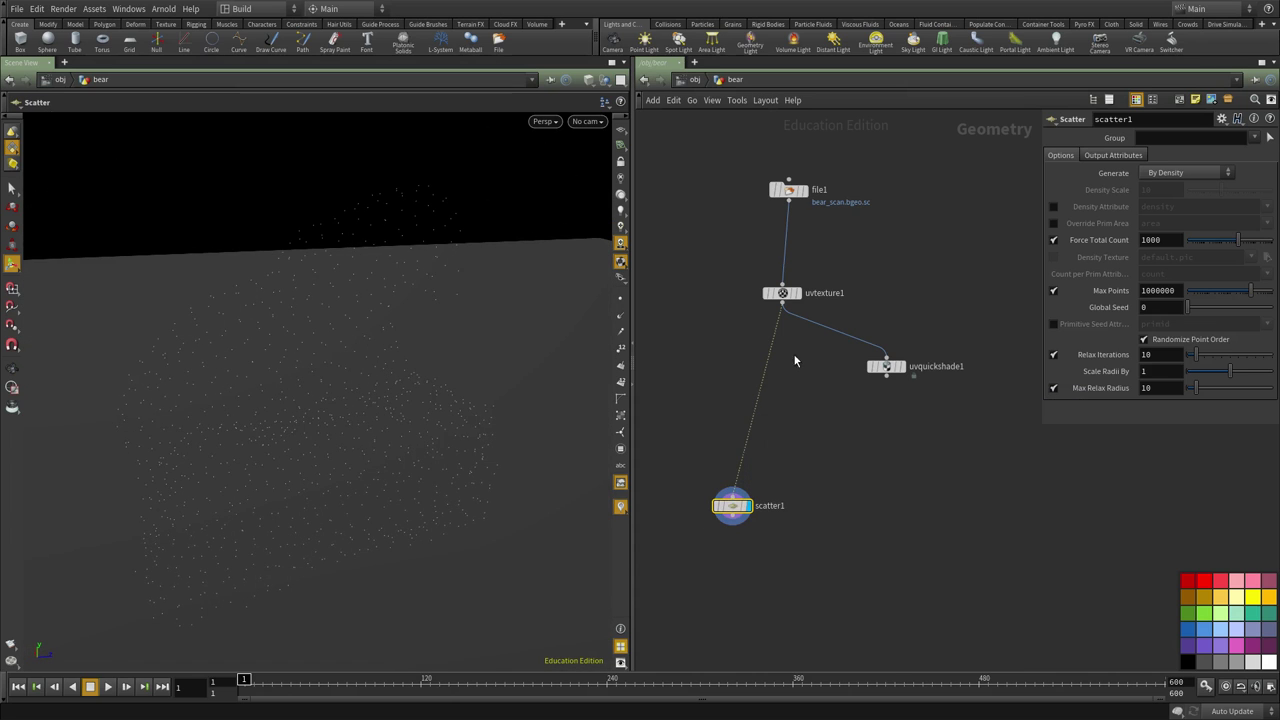
- Check the attribute class of uvtexture1 and inspect the geometry information of scatter1 for its UV attribute
left_click_drag(757, 292, 684, 320)
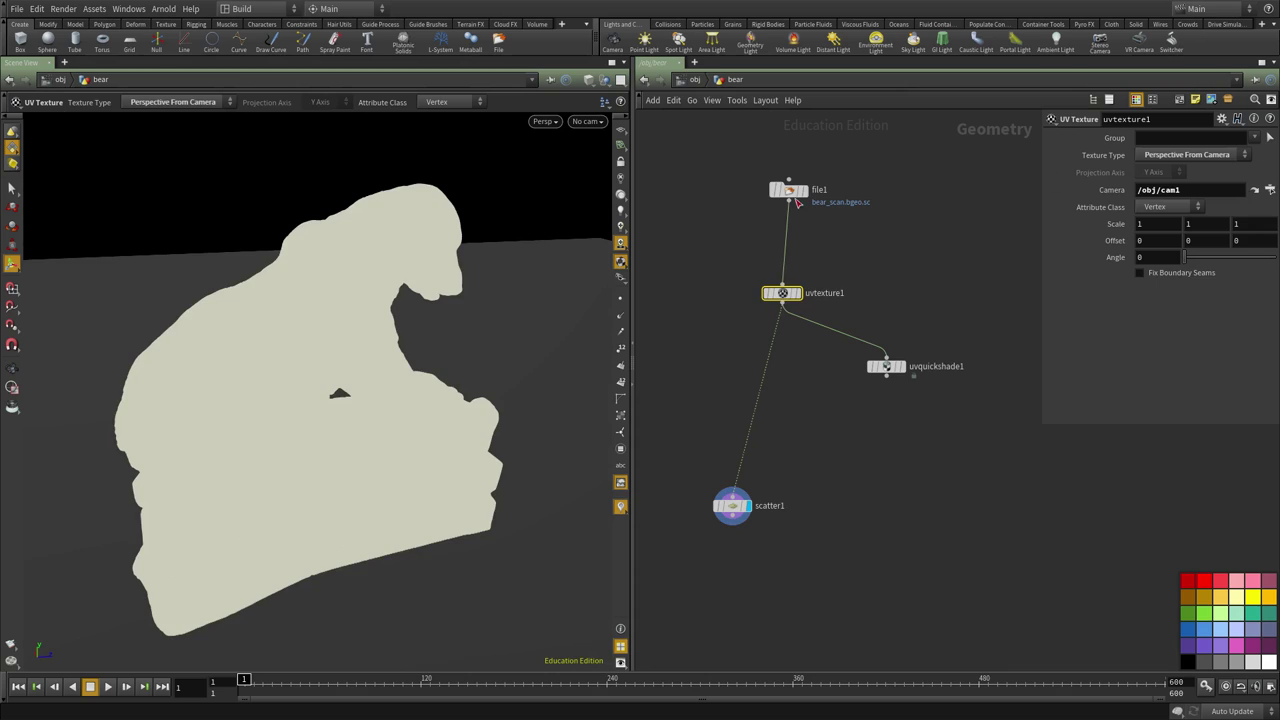
left_click(1168, 205)
left_click(732, 505)
scroll(733, 508, "up", 2)
left_click(699, 461)
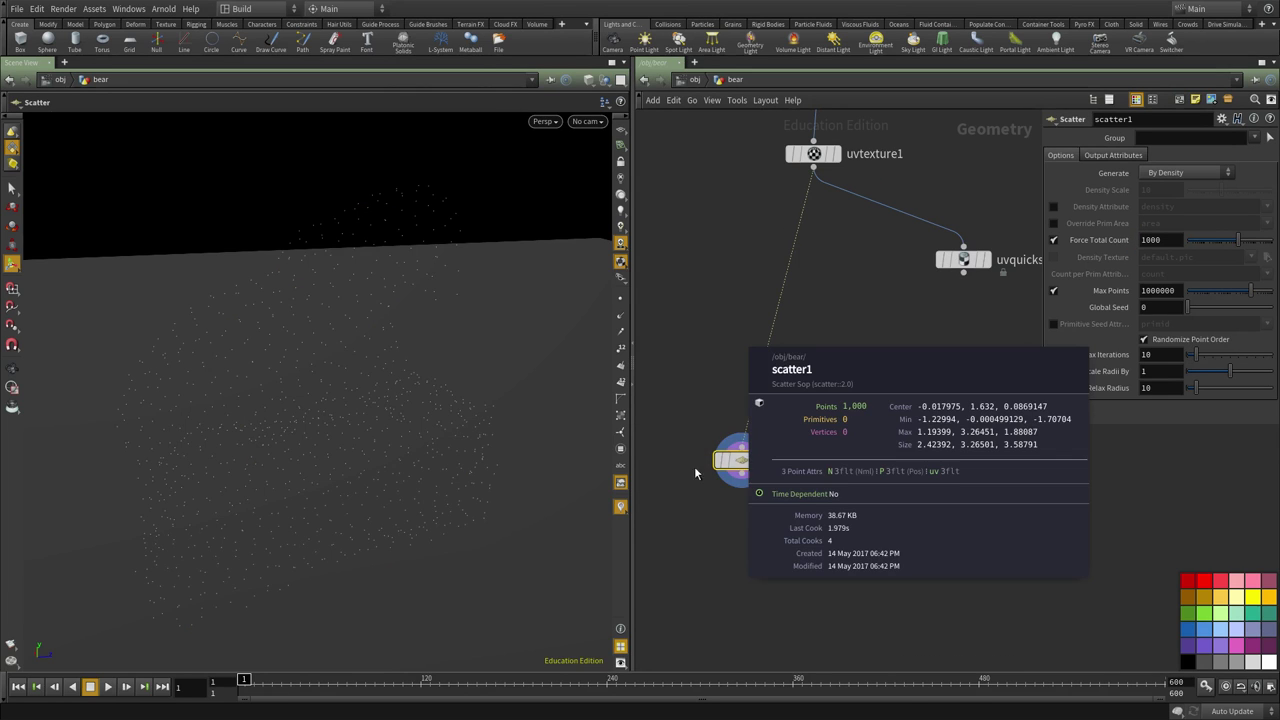
- Turn off Relax Iterations on scatter1, set its Force Total Count to 100000 and inspect the point cloud
left_click(1053, 355)
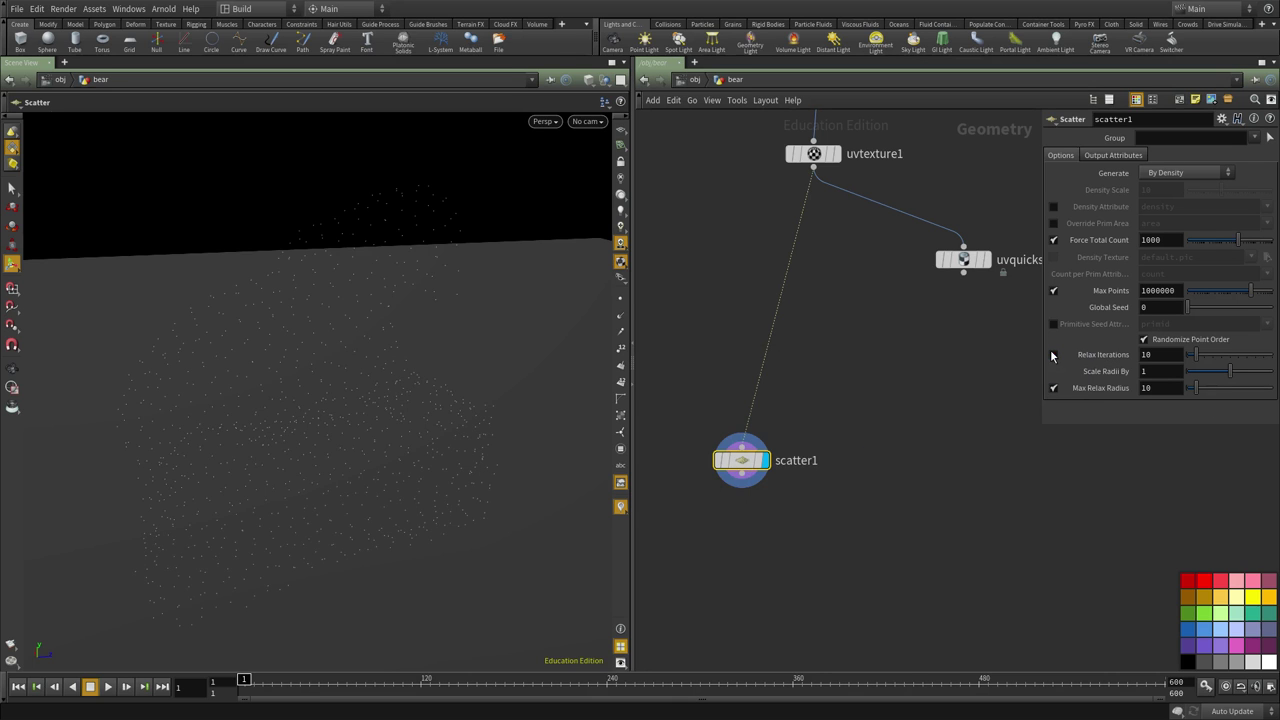
middle_click_drag(912, 464, 903, 518)
left_click_drag(312, 411, 342, 398, "alt")
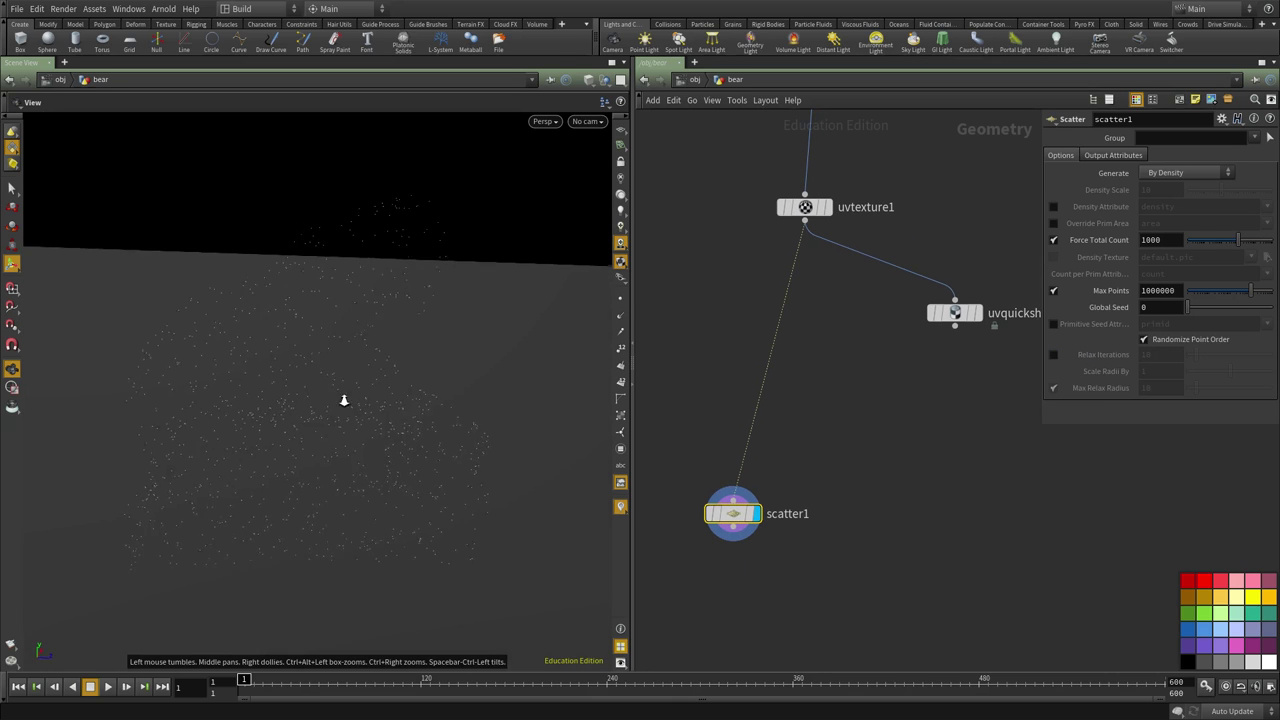
scroll(344, 400, "down", 3)
mouse_move(895, 414)
middle_mouse_down()
mouse_move(867, 452)
mouse_move(903, 415)
middle_mouse_up()
scroll(867, 452, "down", 2)
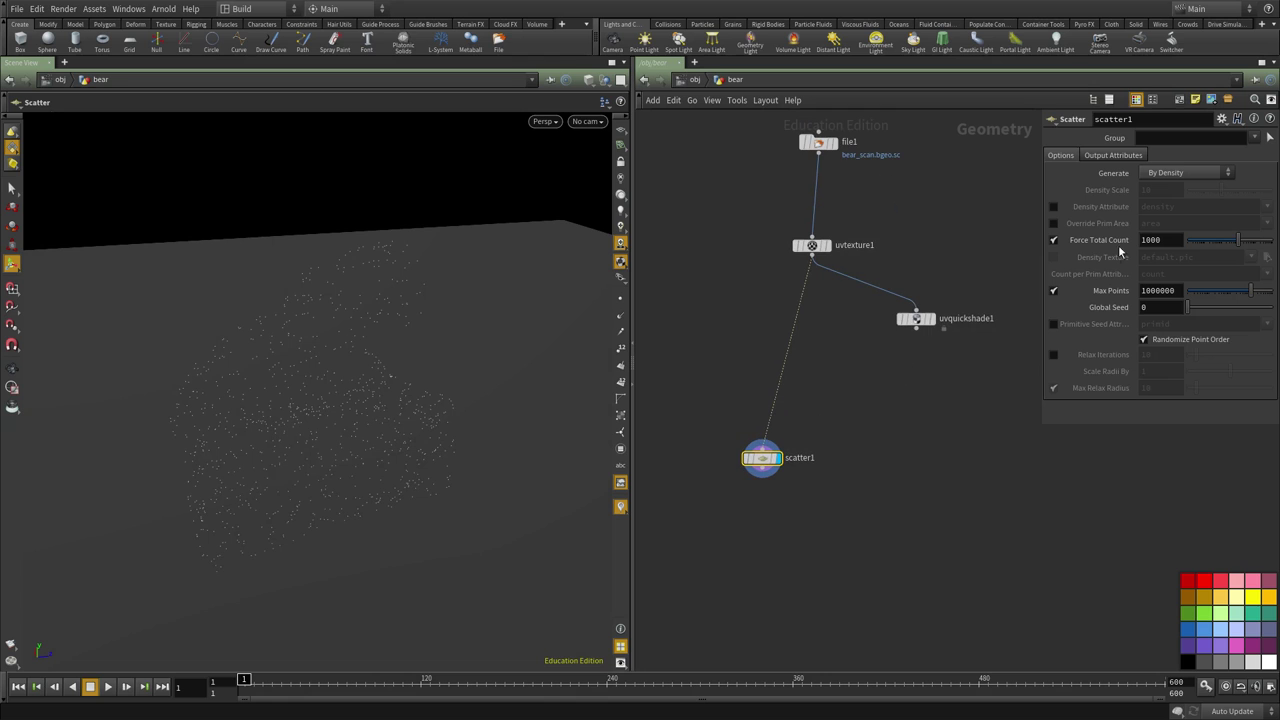
key("Return")
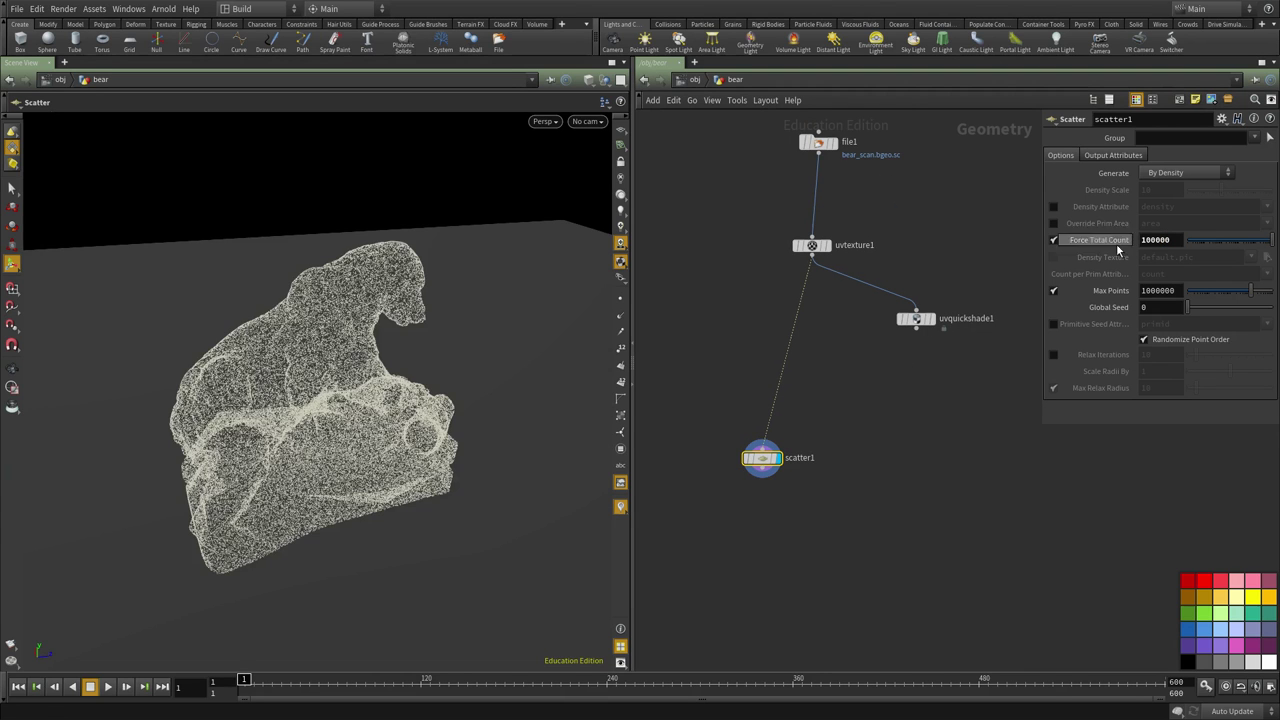
left_click_drag(337, 420, 445, 388, "alt")
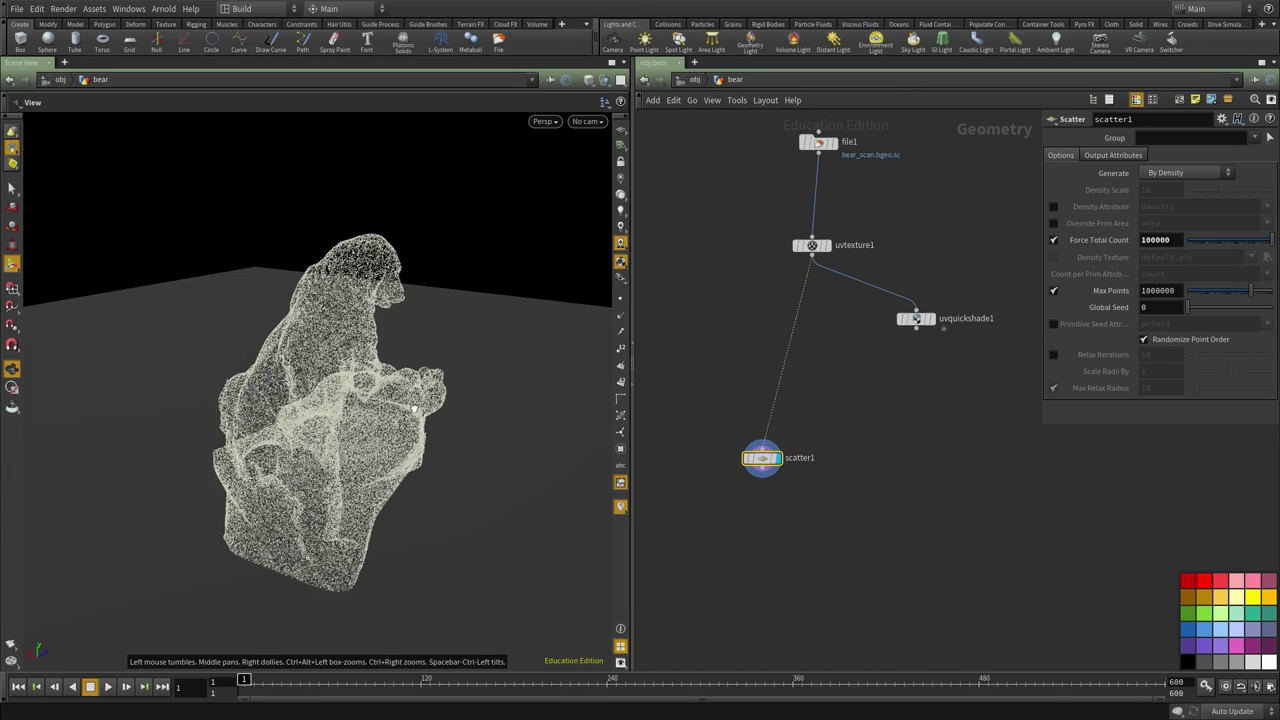
- Set scatter1's Force Total Count to 1000000, turn off Max Points and check the resulting point count
left_click_drag(1154, 244, 1141, 243)
left_click(1141, 243)
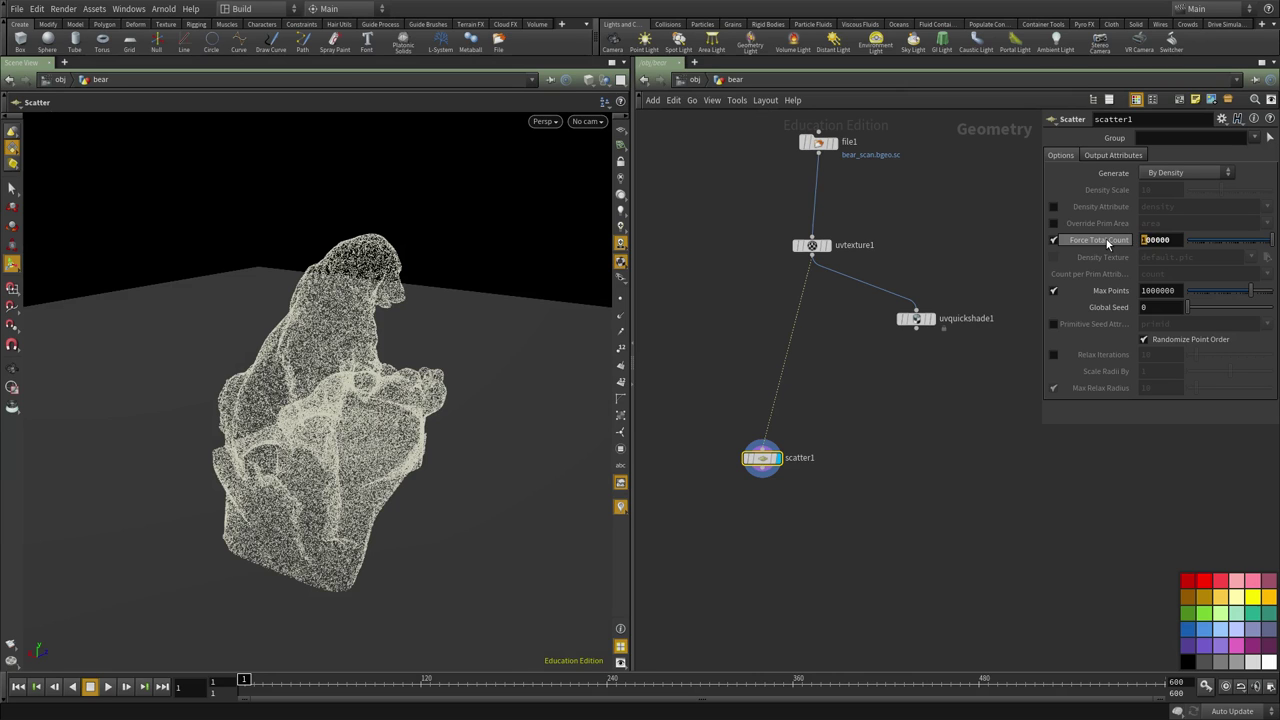
left_click(1054, 292)
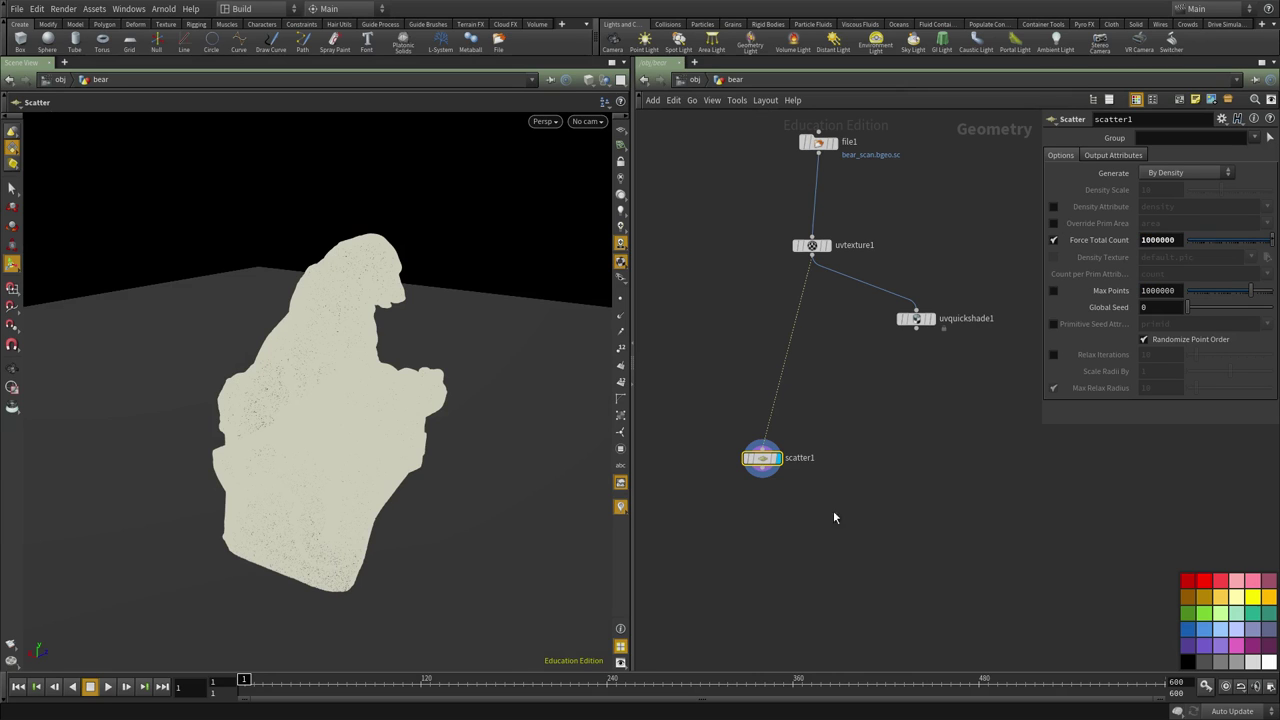
scroll(773, 439, "up", 2)
middle_click(751, 473)
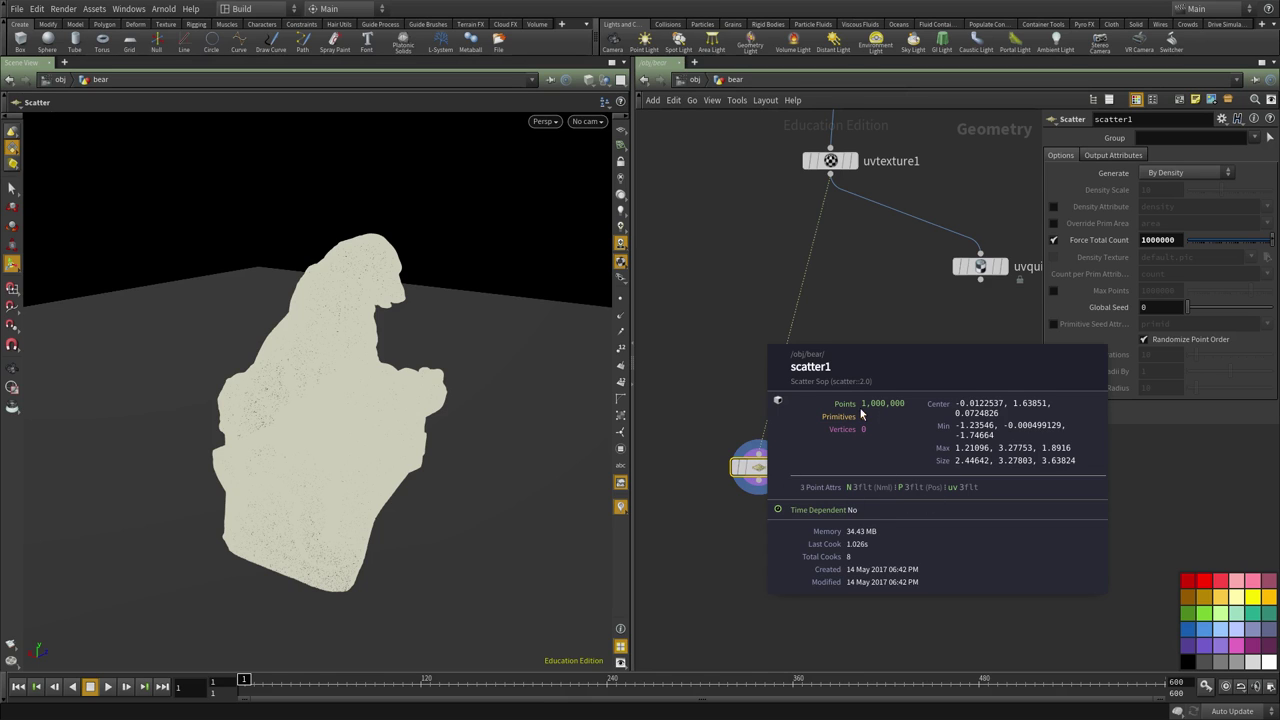
left_click_drag(368, 398, 480, 385, "alt")
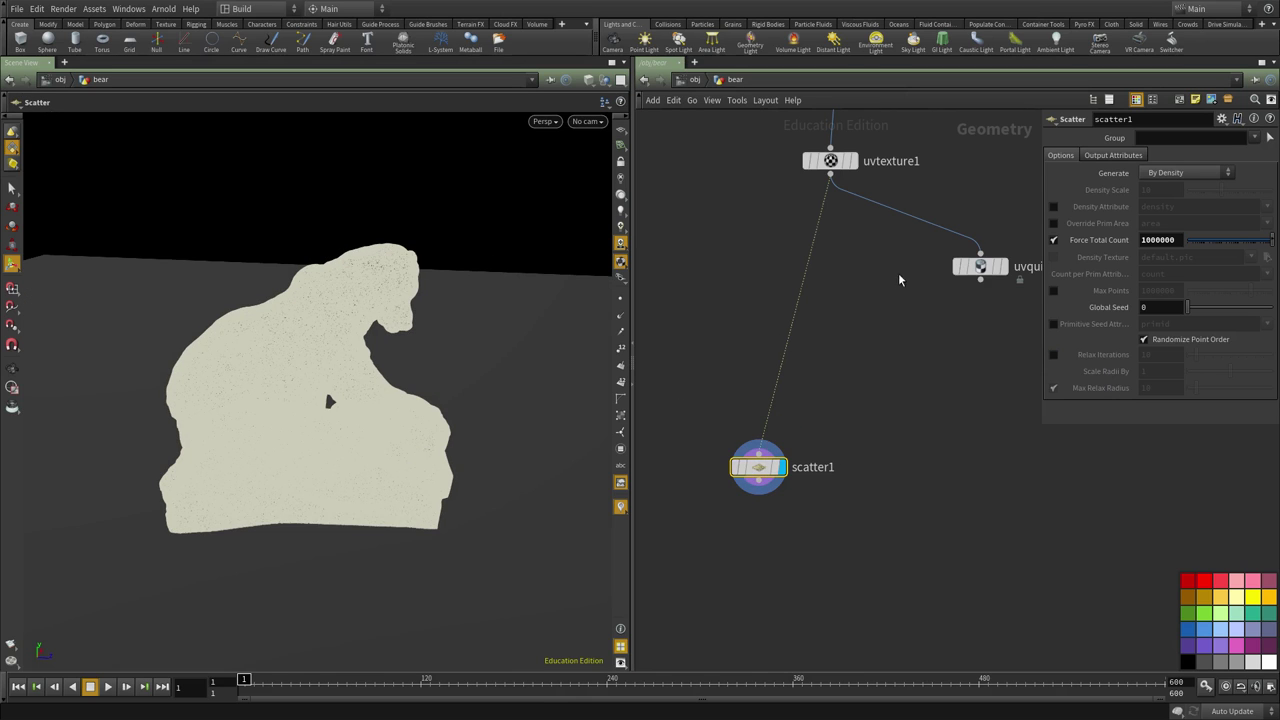
- Move uvquickshade1 slightly farther from the scatter branch
middle_click_drag(899, 280, 869, 346)
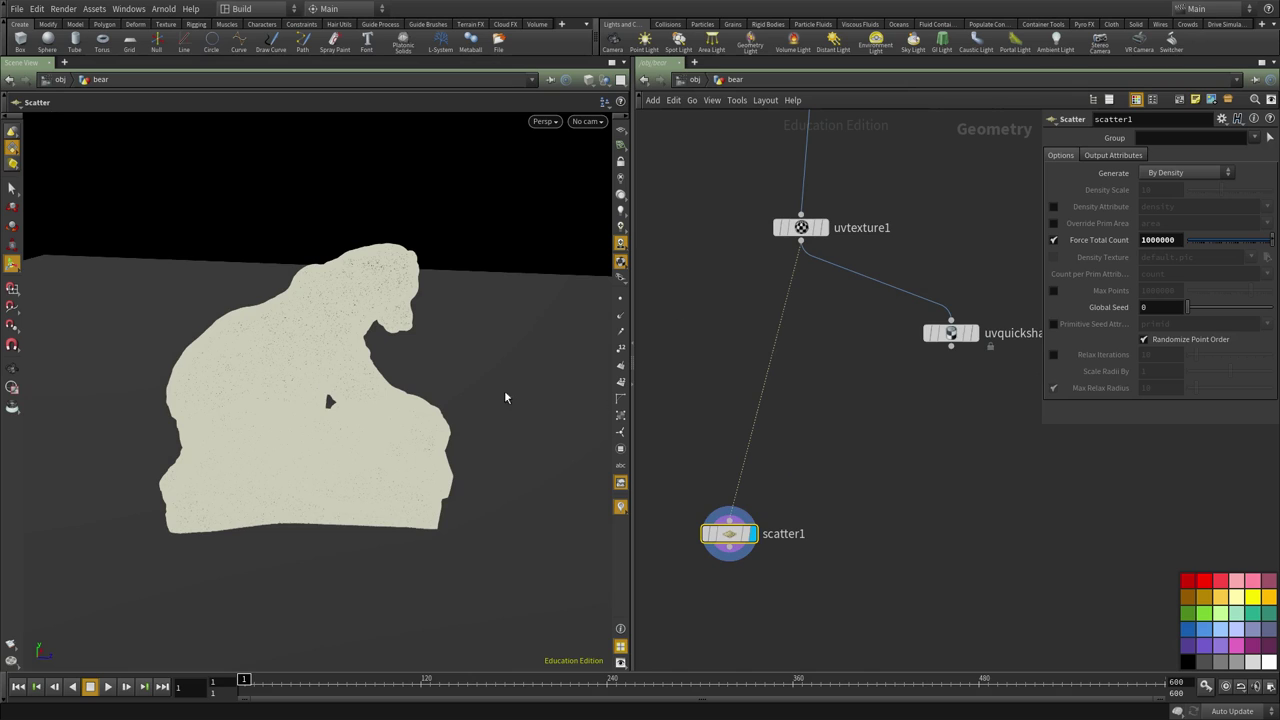
mouse_move(899, 437)
middle_mouse_down()
mouse_move(892, 373)
mouse_move(909, 382)
middle_mouse_up()
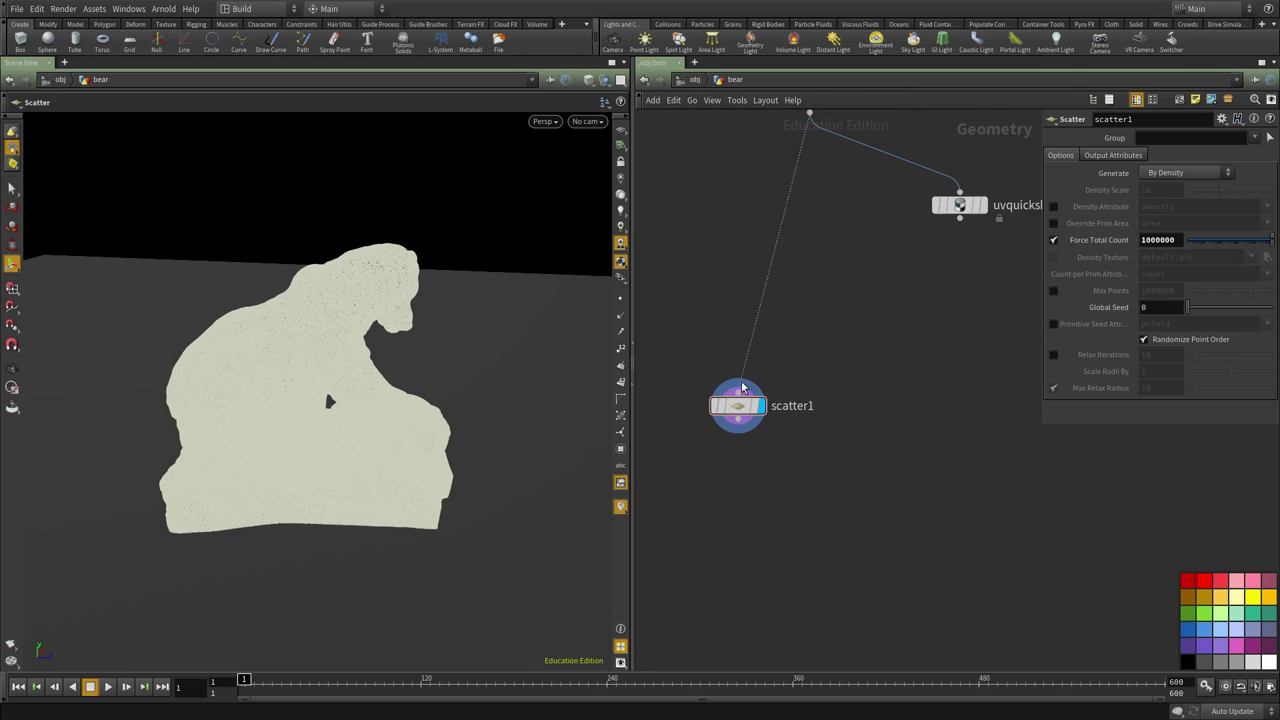
left_click_drag(960, 208, 972, 240)
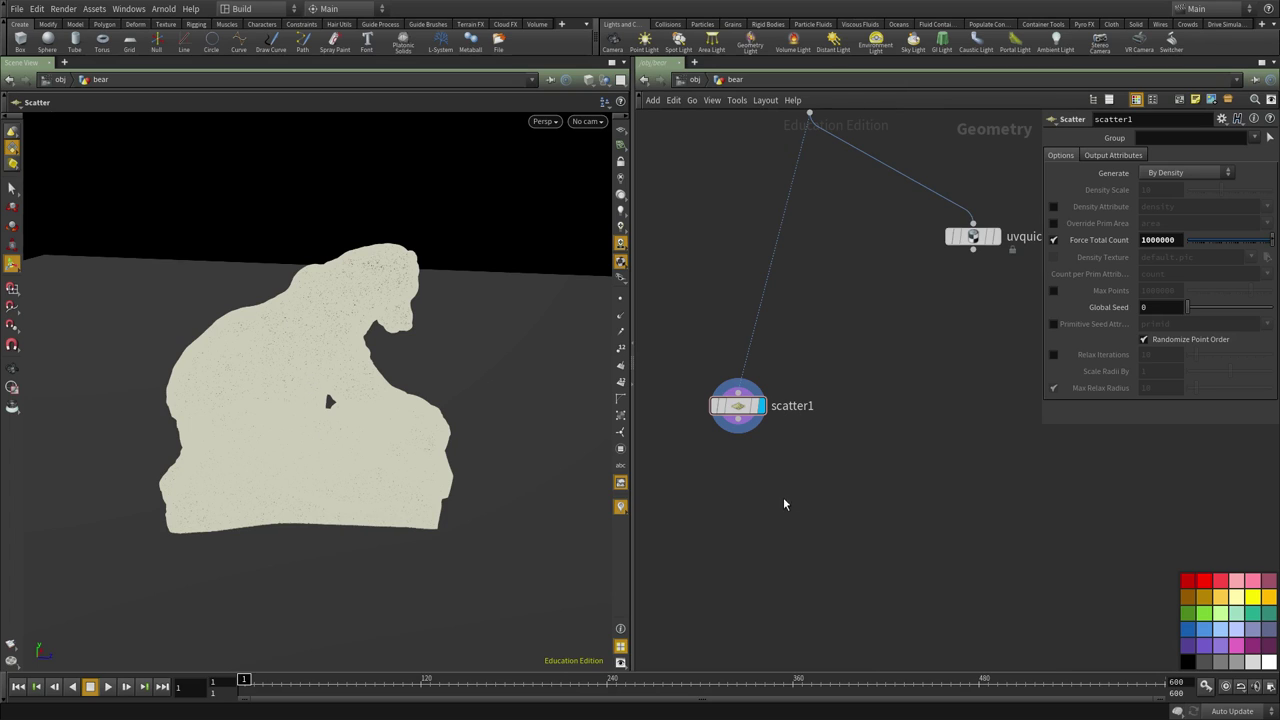
middle_click_drag(786, 502, 796, 444)
key("Tab")
type("popo")
key("Escape")
key("Tab")
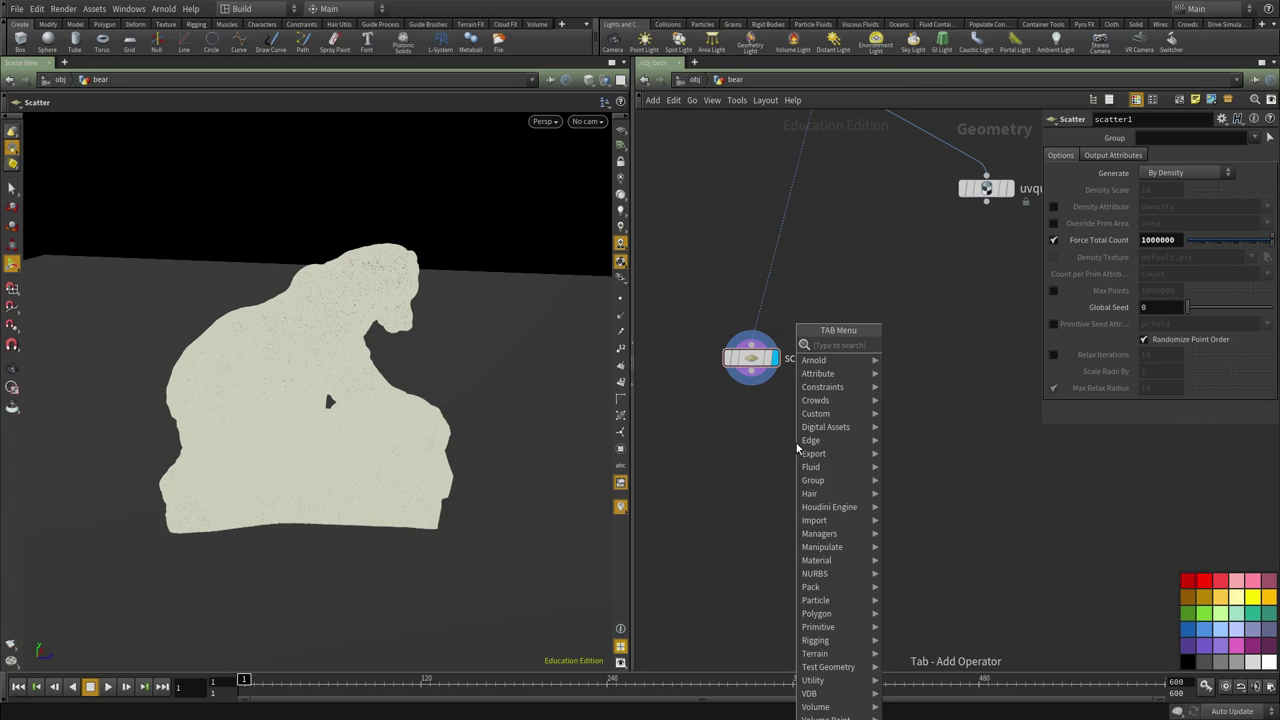
type("poijntvop")
key("Escape")
- Add a Point VOP node below scatter1, connect the two and display the new node
key("Tab")
type("pointvop")
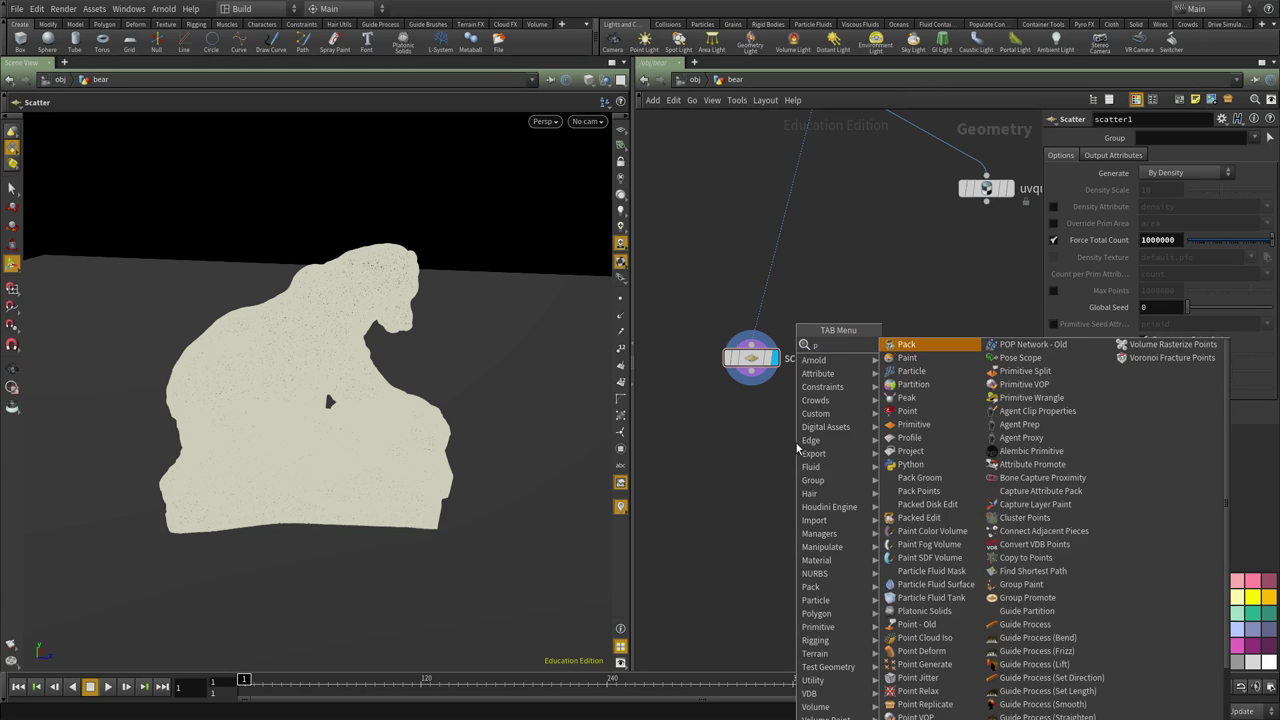
key("Return")
left_click(797, 449)
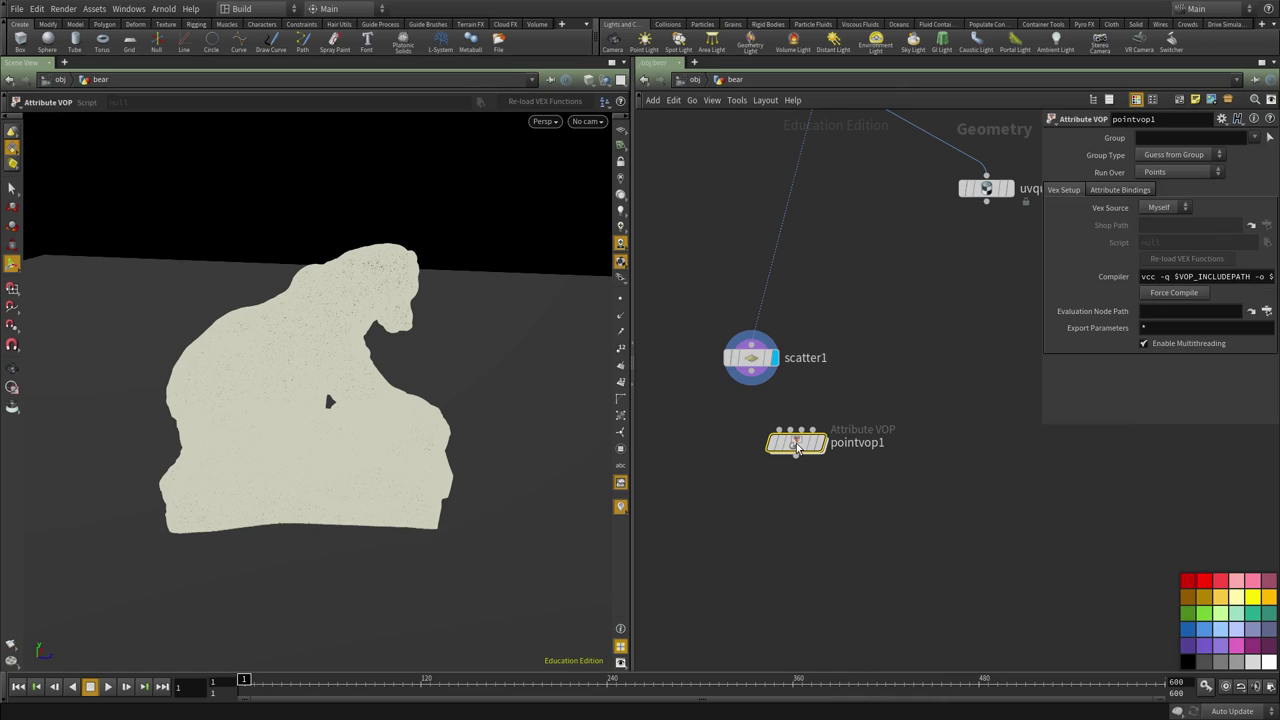
left_click(822, 443)
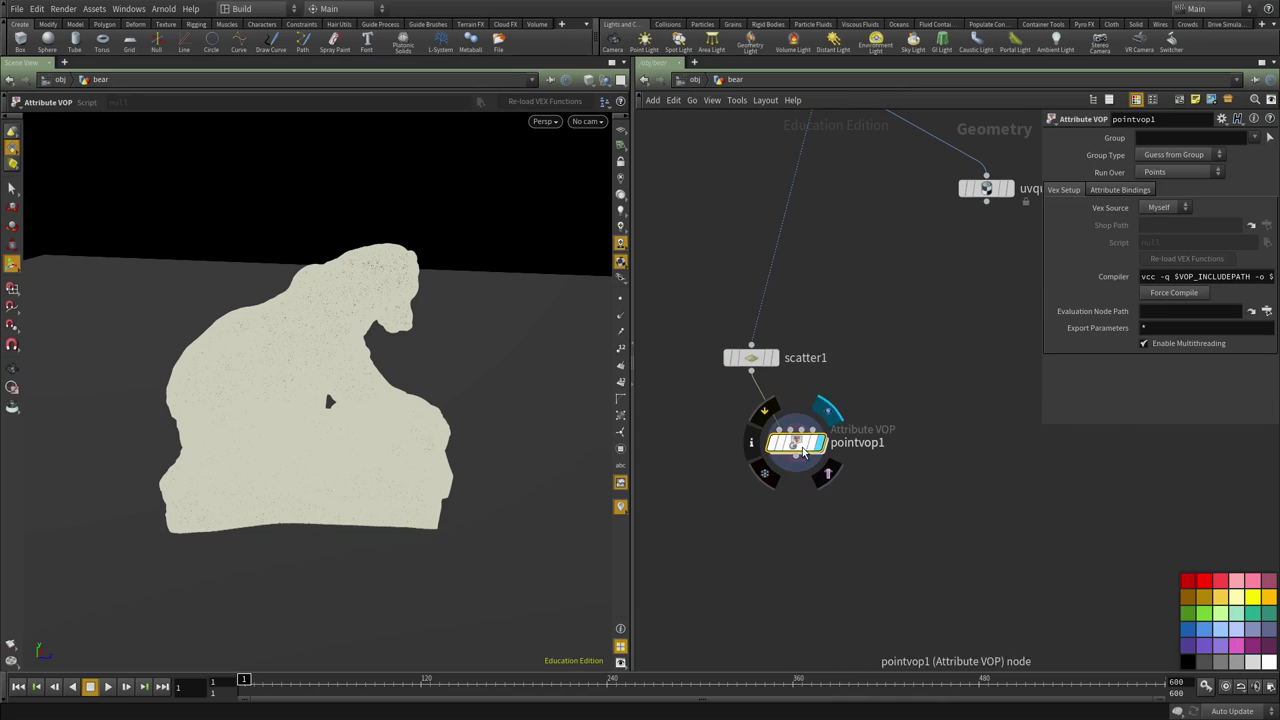
- Place pointvop1 directly under scatter1 and enter its VOP network
left_click_drag(799, 445, 758, 486)
double_click(758, 486)
middle_click_drag(951, 528, 829, 503)
scroll(829, 503, "down", 3)
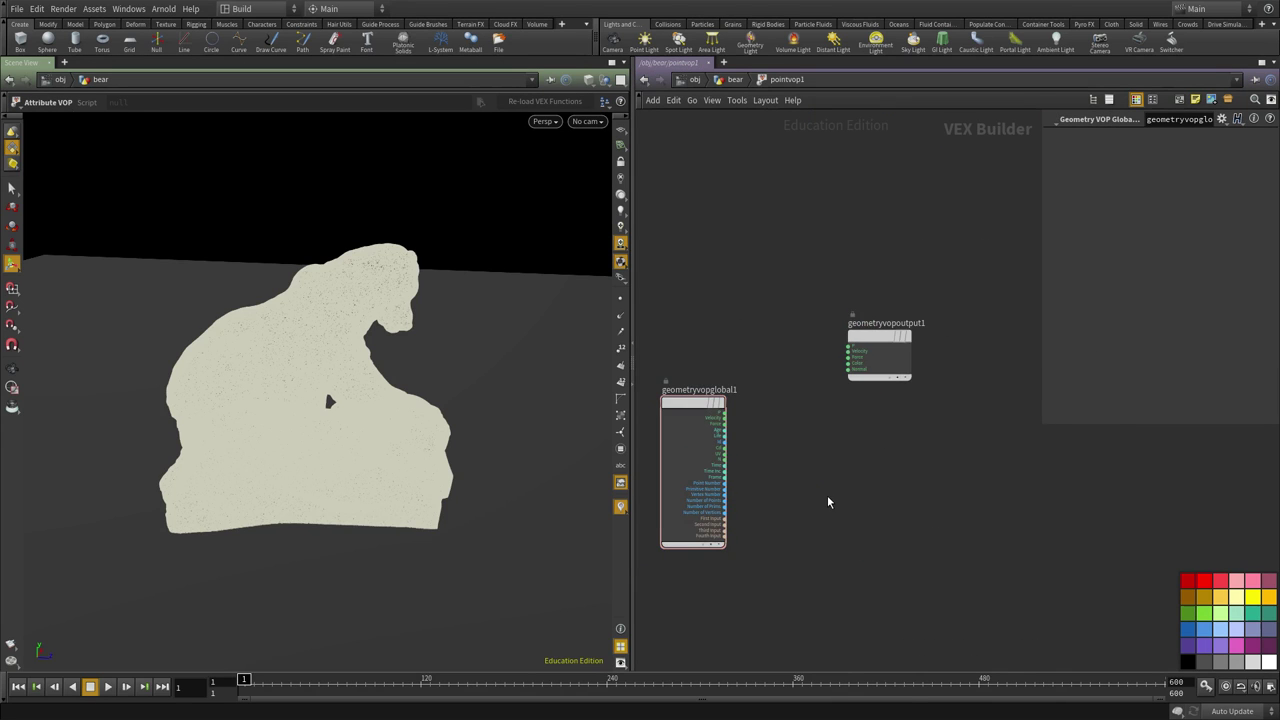
- Add a Bind node, name its parameter uv, set its type to Vector and arrange the network
key("Tab")
key("Escape")
left_click(828, 502)
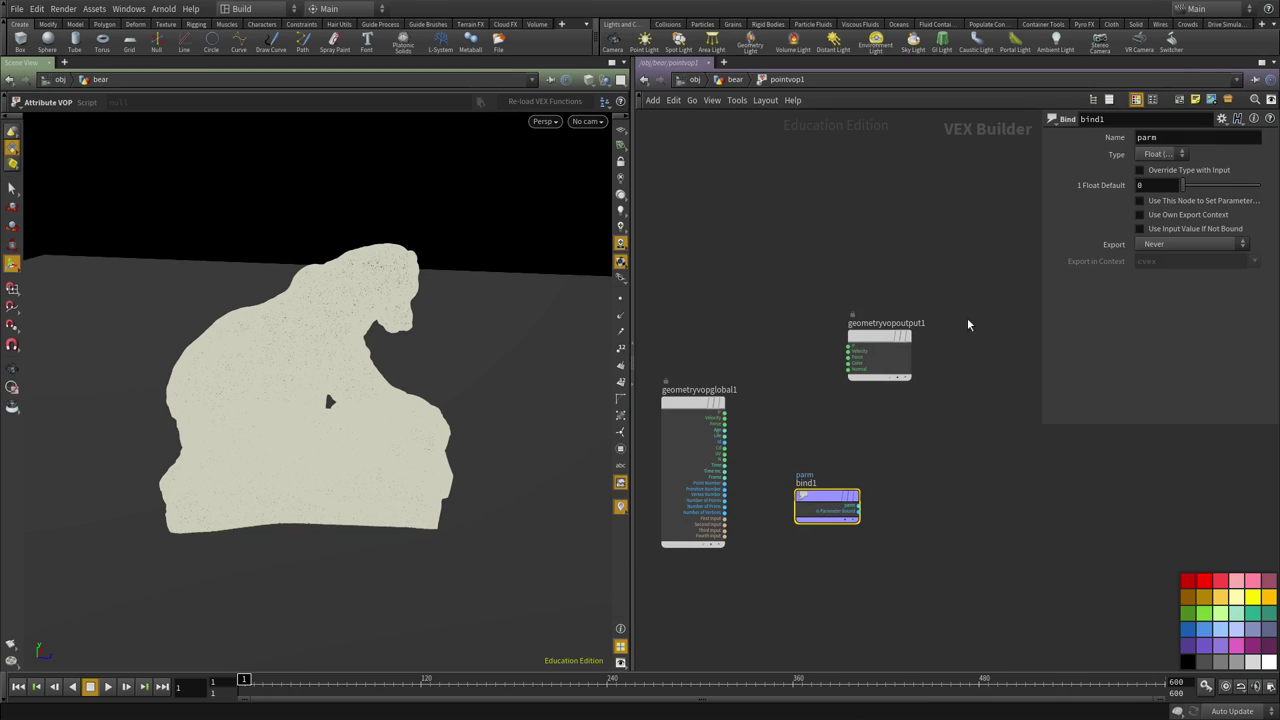
double_click(1202, 137)
type("uv")
left_click(1157, 155)
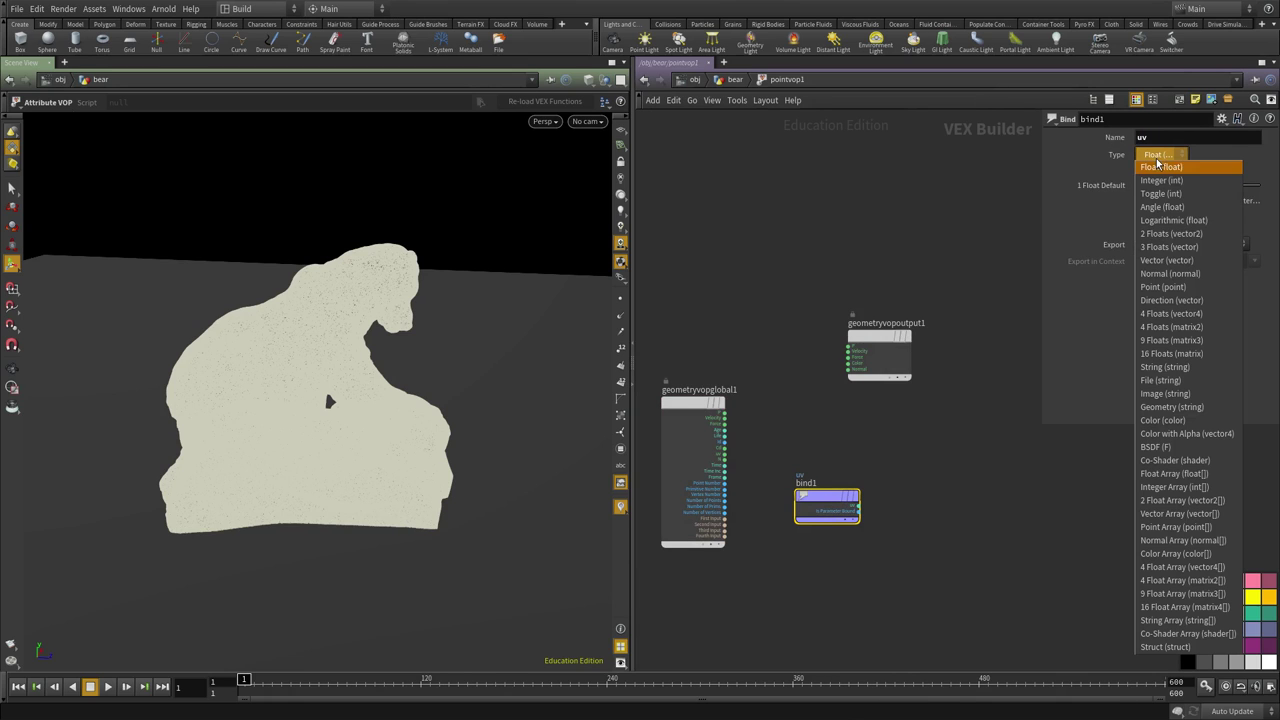
left_click(1174, 251)
key("l")
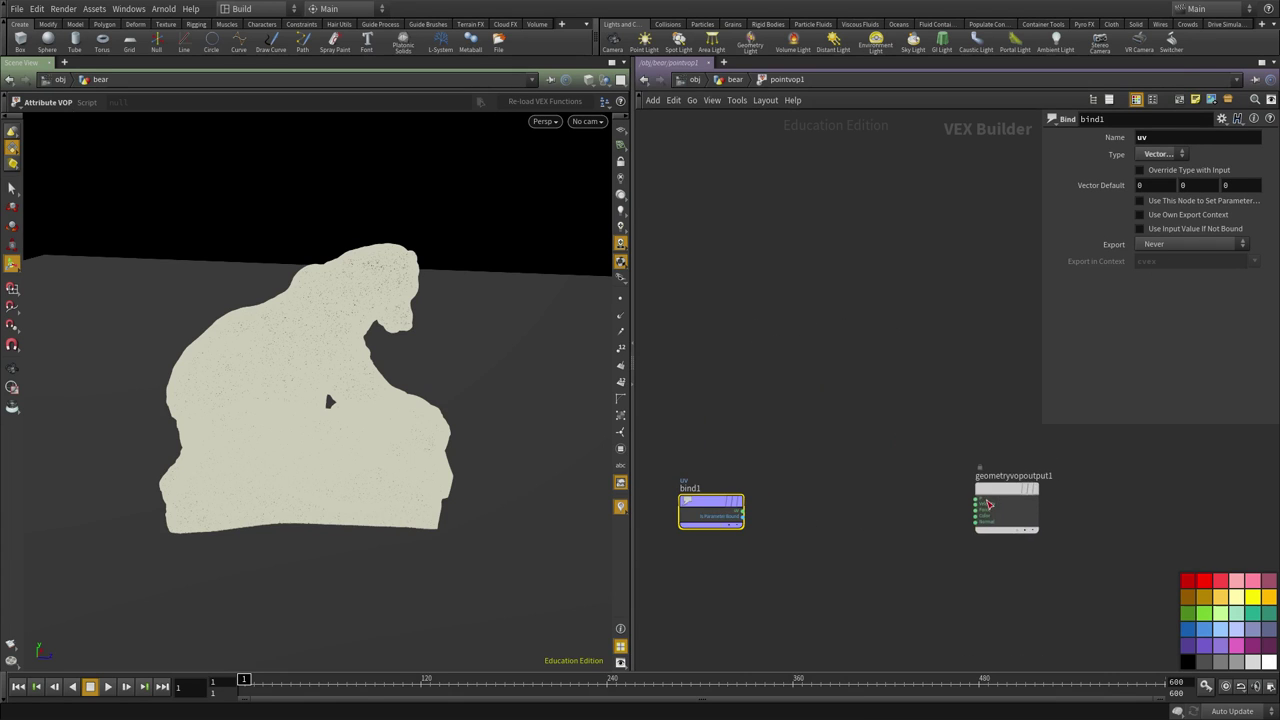
key("Tab")
type("be")
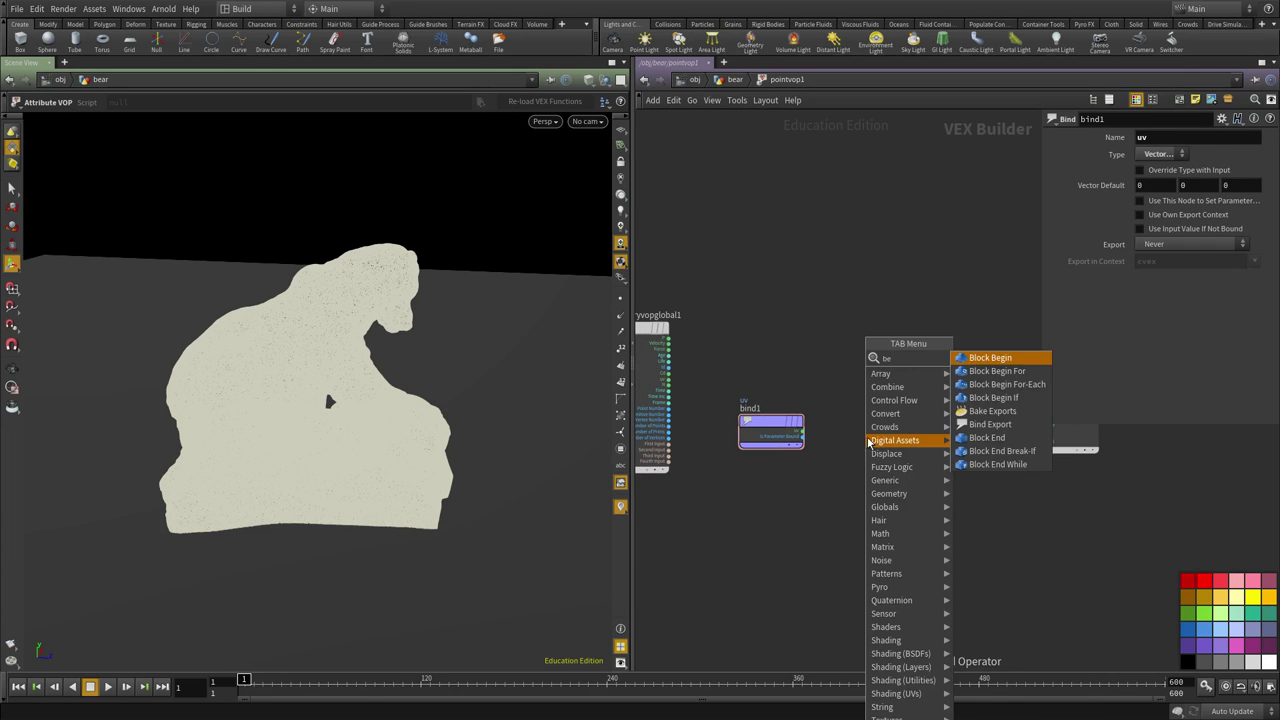
key("Escape")
key("Tab")
type("bv")
key("Escape")
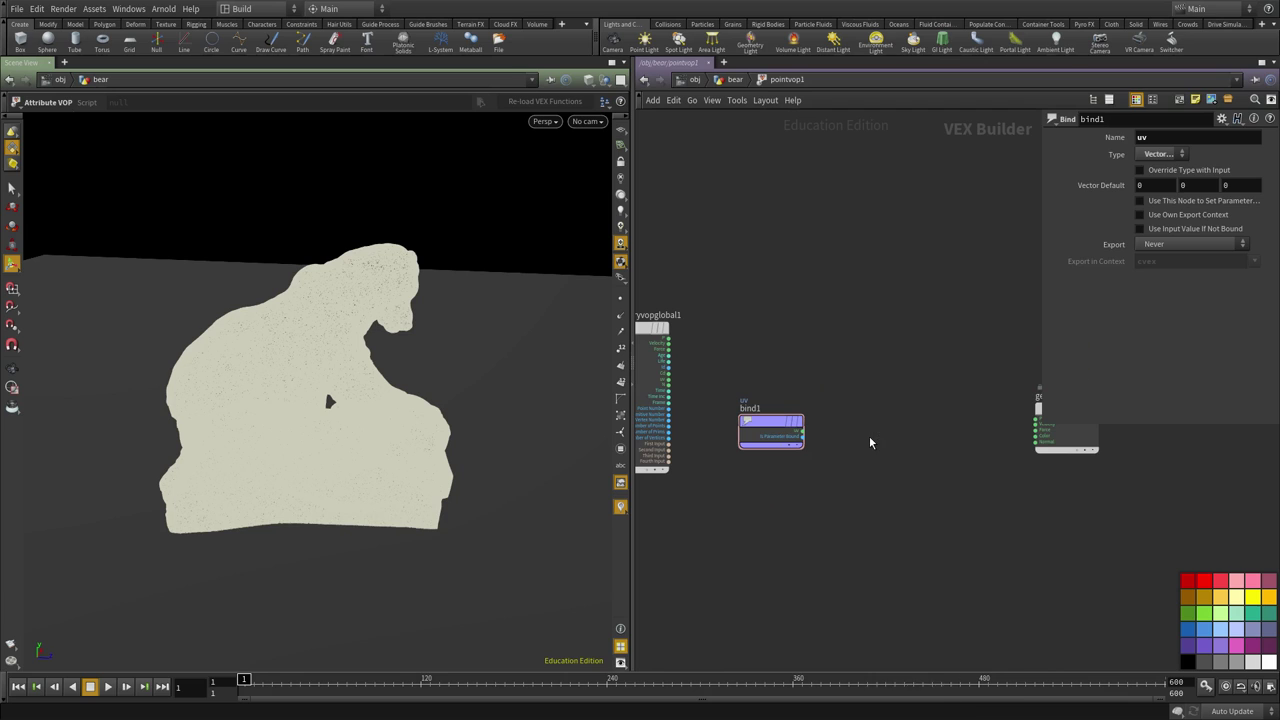
key("Tab")
type("vecto")
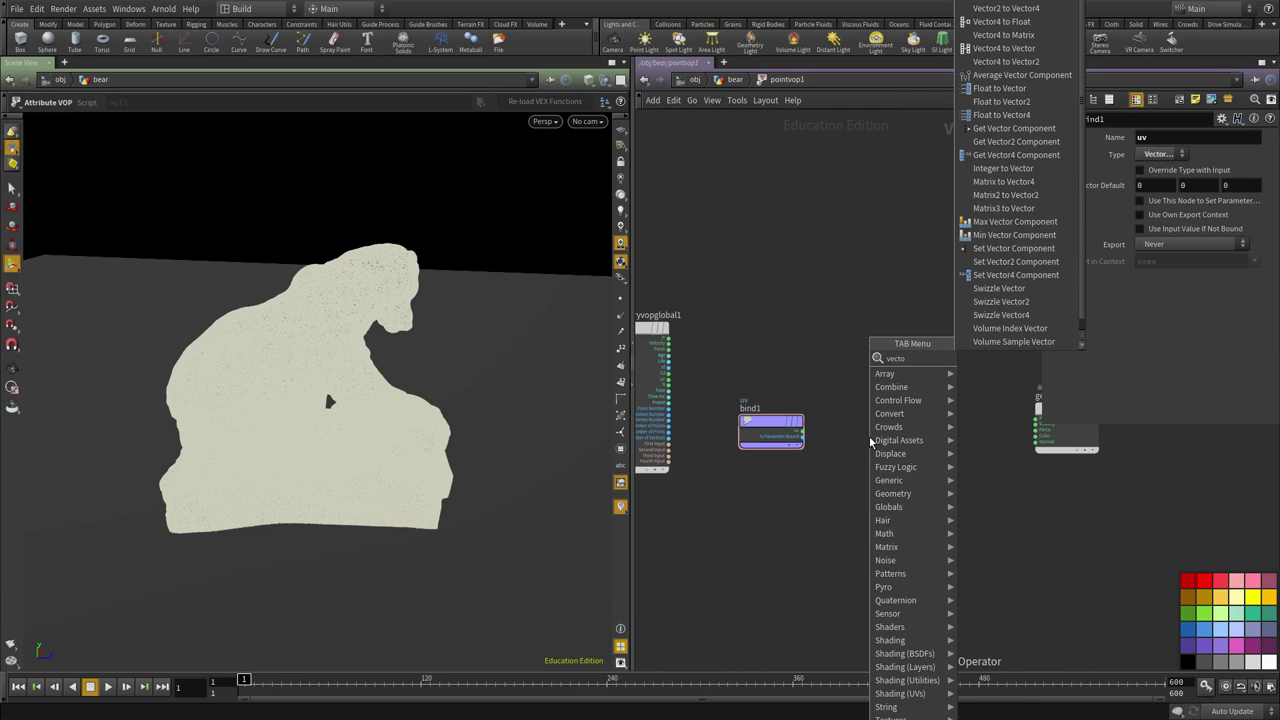
left_click(798, 619)
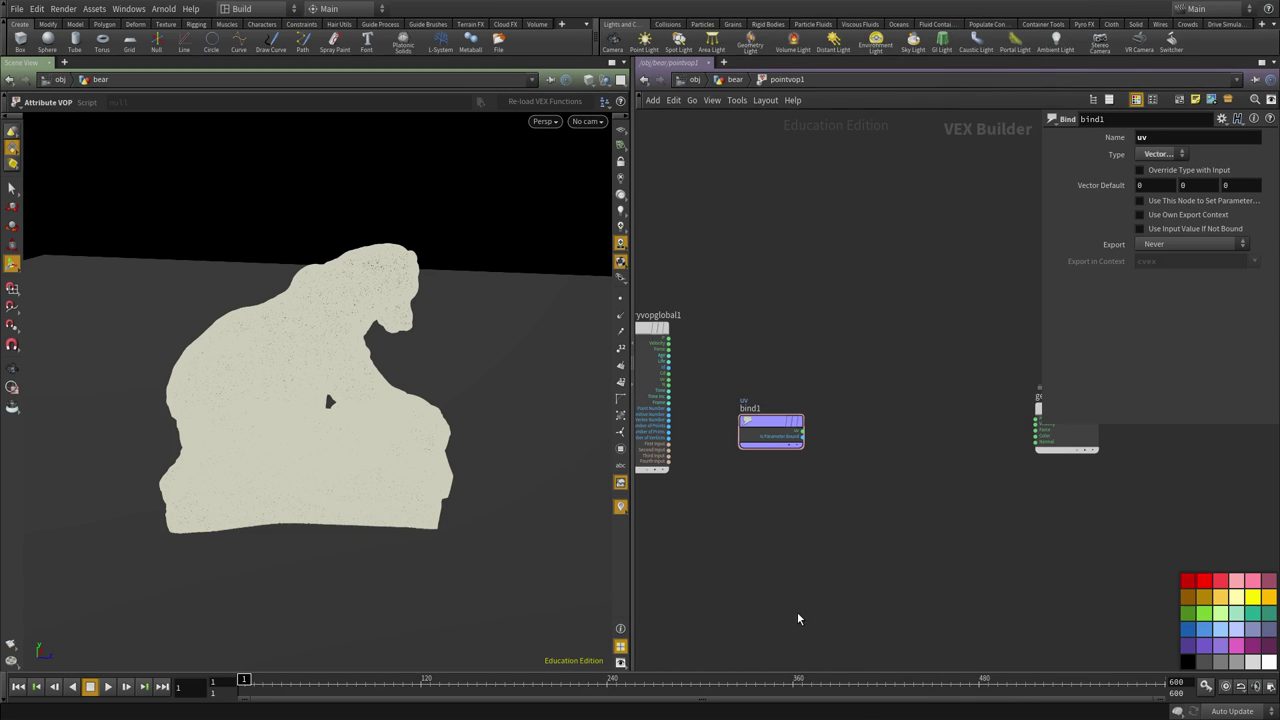
- Add a Vector to Float node beside bind1 and connect the uv output to its input
key("Tab")
type("vector")
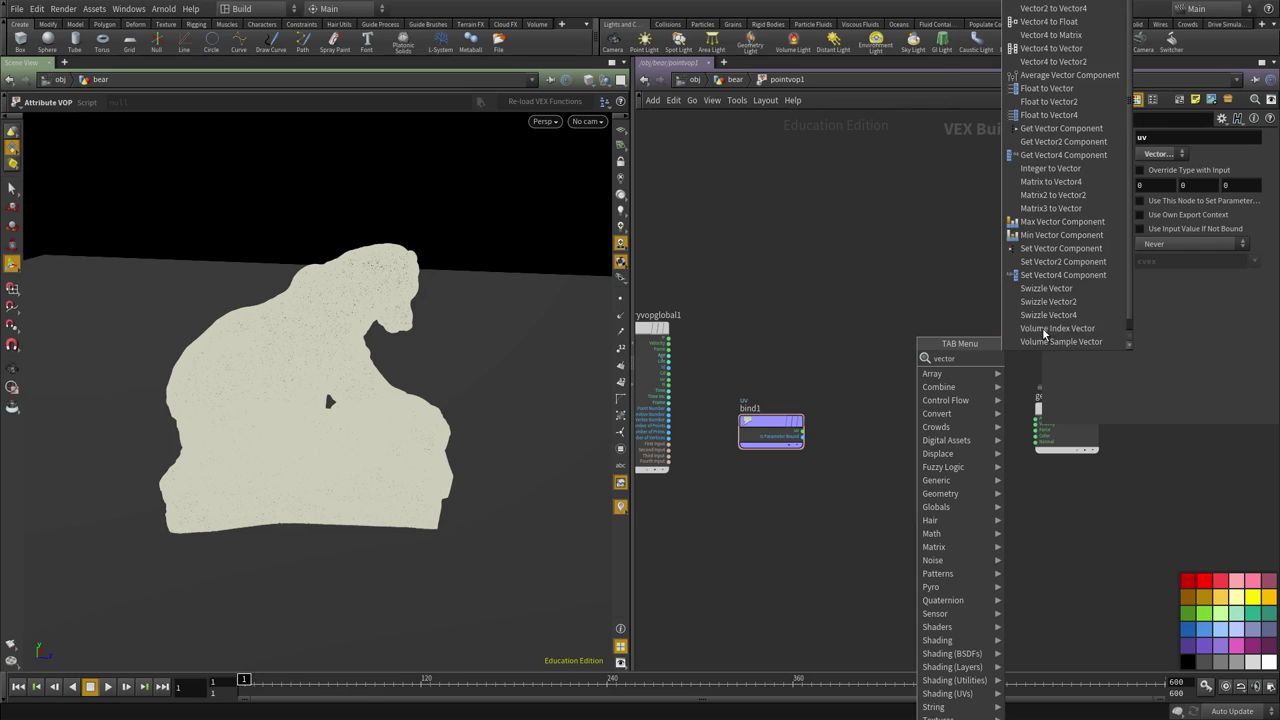
type(" to flo")
key("Return")
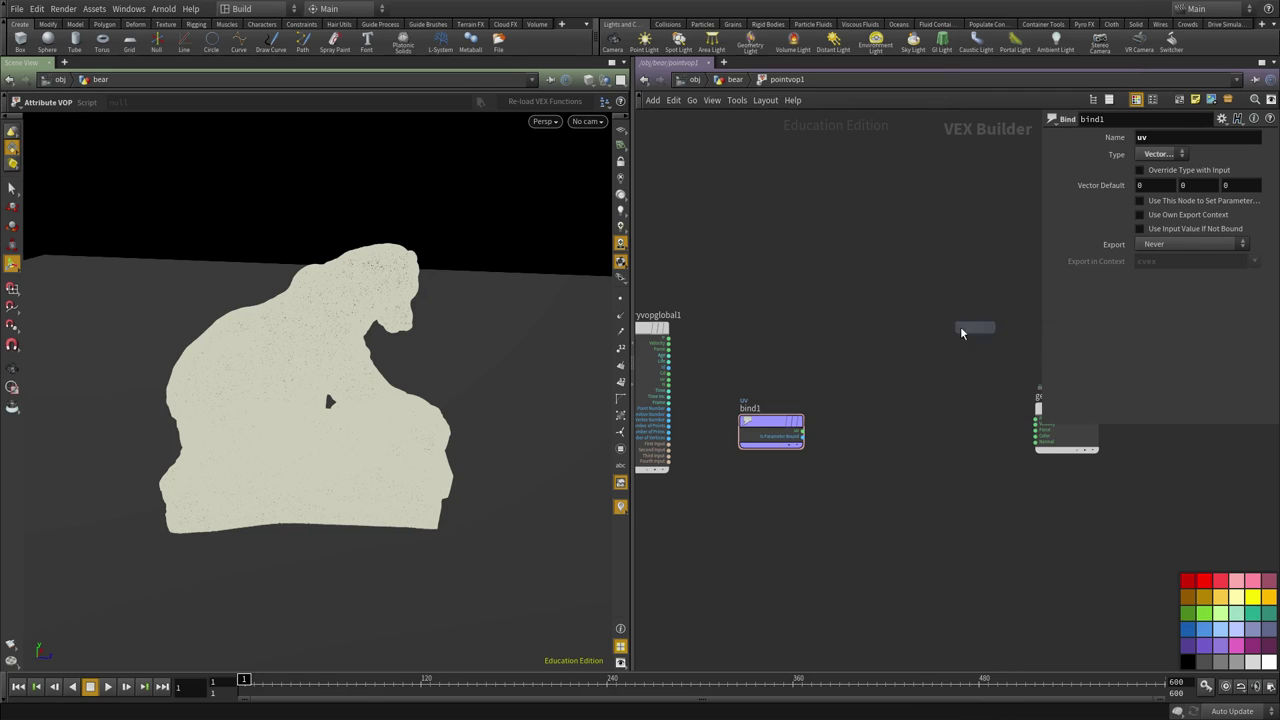
left_click(912, 430)
scroll(830, 465, "up", 1)
left_click_drag(798, 427, 897, 426)
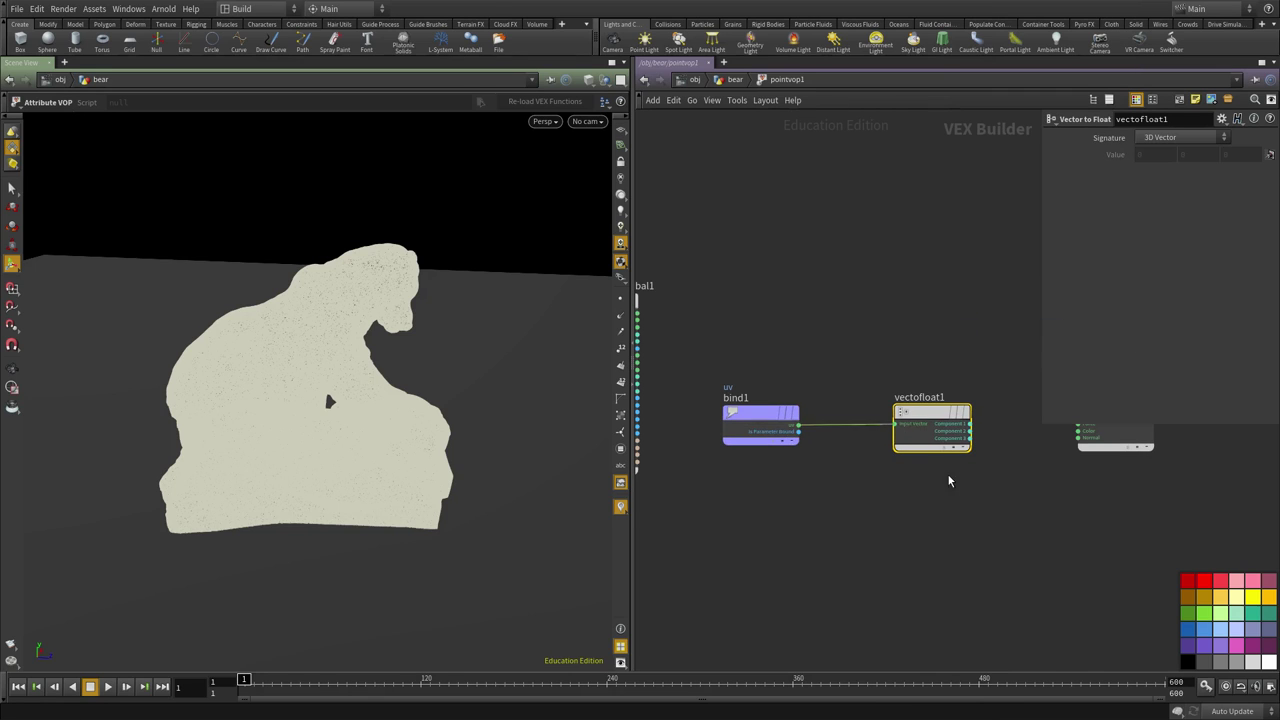
- Make room before geometryvopoutput1 and add a Color Map node between it and vectofloat1
middle_click_drag(950, 480, 659, 510)
left_click_drag(800, 432, 939, 459)
key("Tab")
type("colorma")
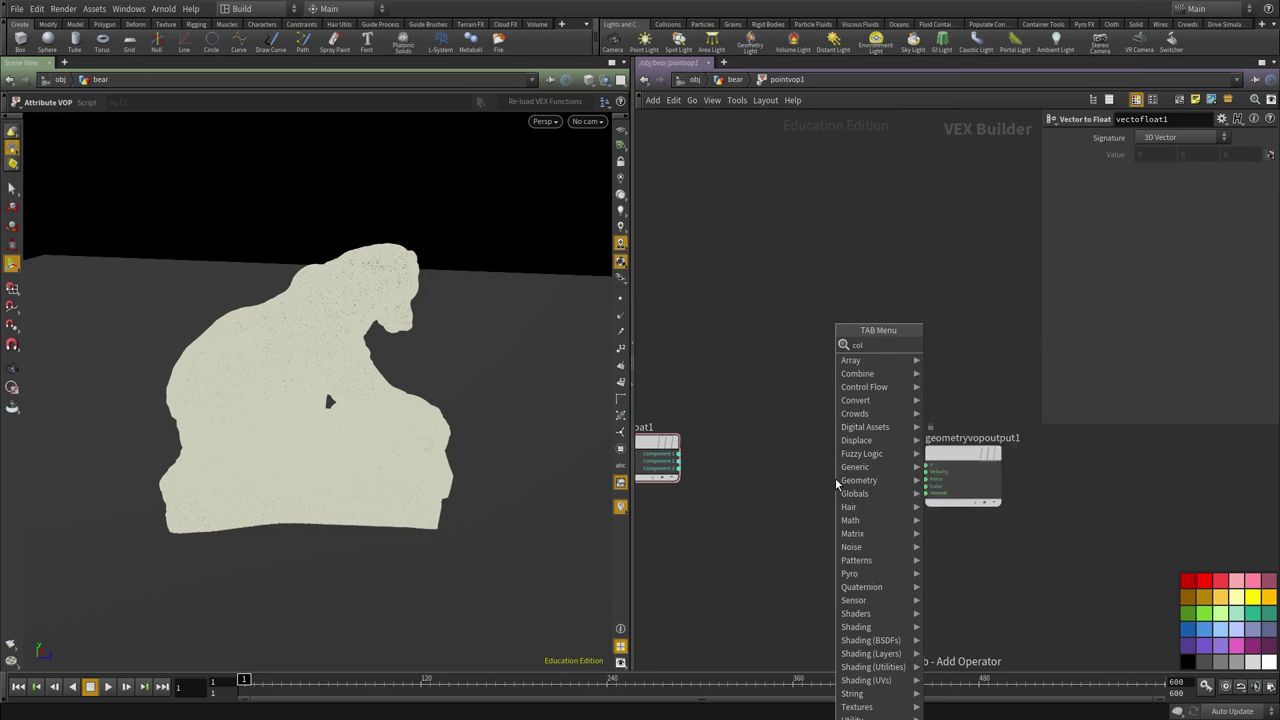
key("Return")
left_click(837, 485)
middle_click_drag(745, 447, 843, 394)
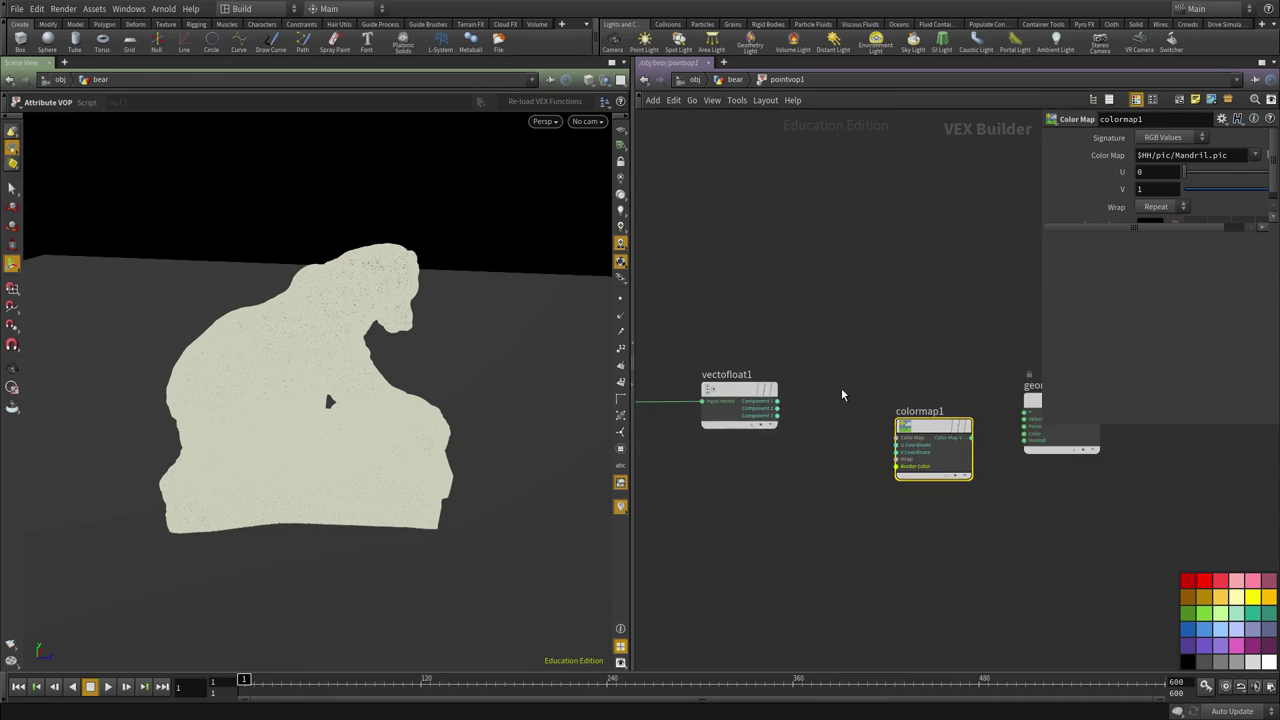
- Connect vectofloat1's Component 1 to colormap1's U Coordinate and Component 2 to its V Coordinate
scroll(843, 394, "up", 4)
left_click(734, 409)
left_click(940, 484)
left_click(940, 497)
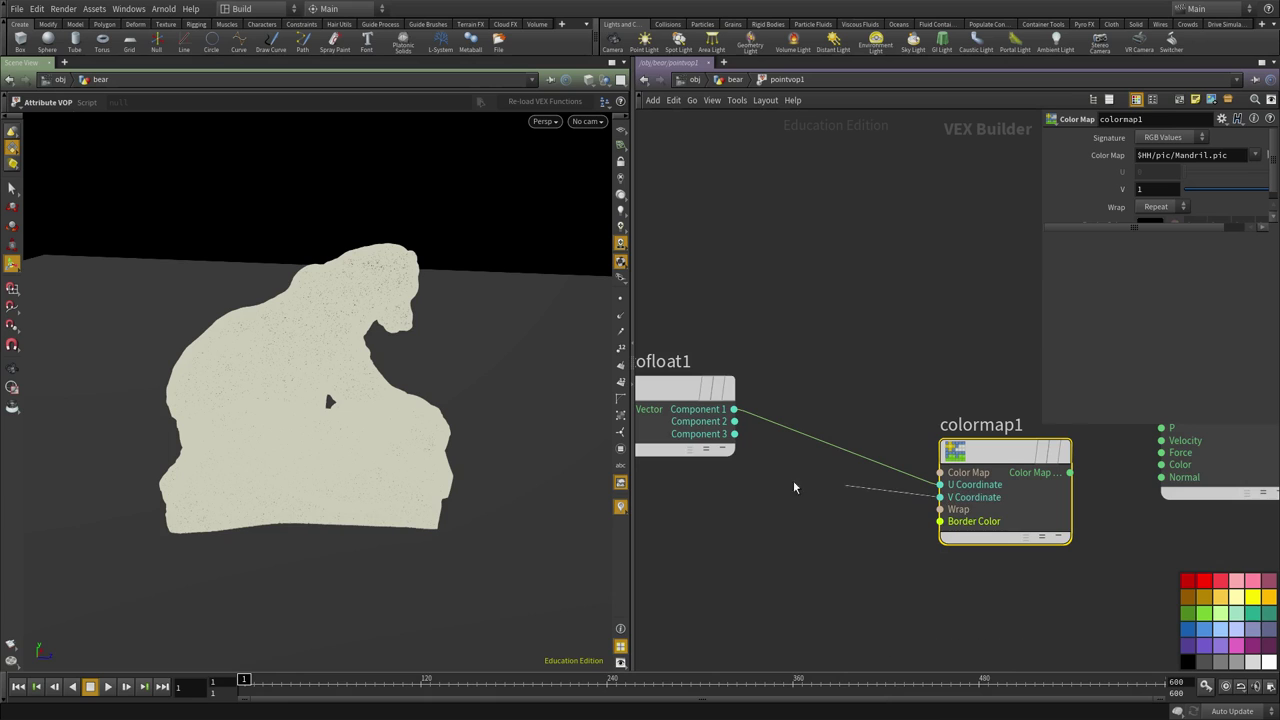
left_click(734, 421)
middle_click_drag(833, 542, 756, 608)
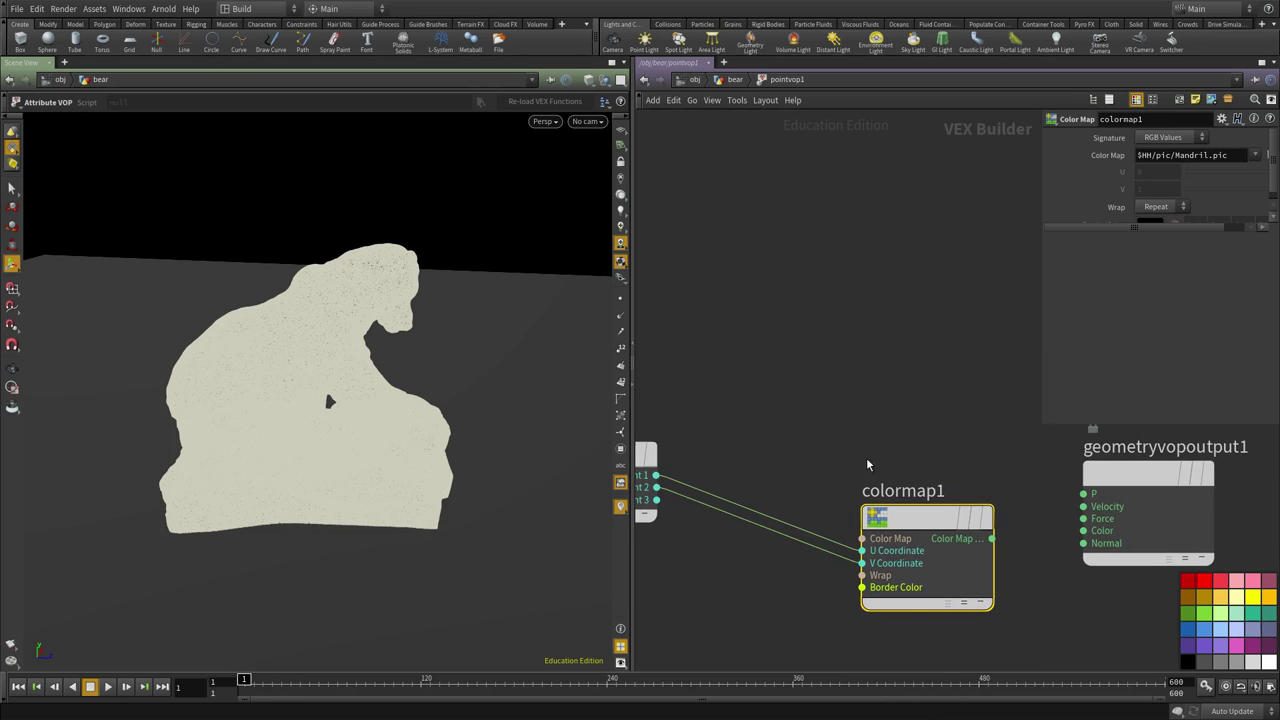
- Connect colormap1's output to the Color input of geometryvopoutput1 and inspect the colored points from the side
middle_click_drag(880, 467, 694, 362)
left_click(805, 433)
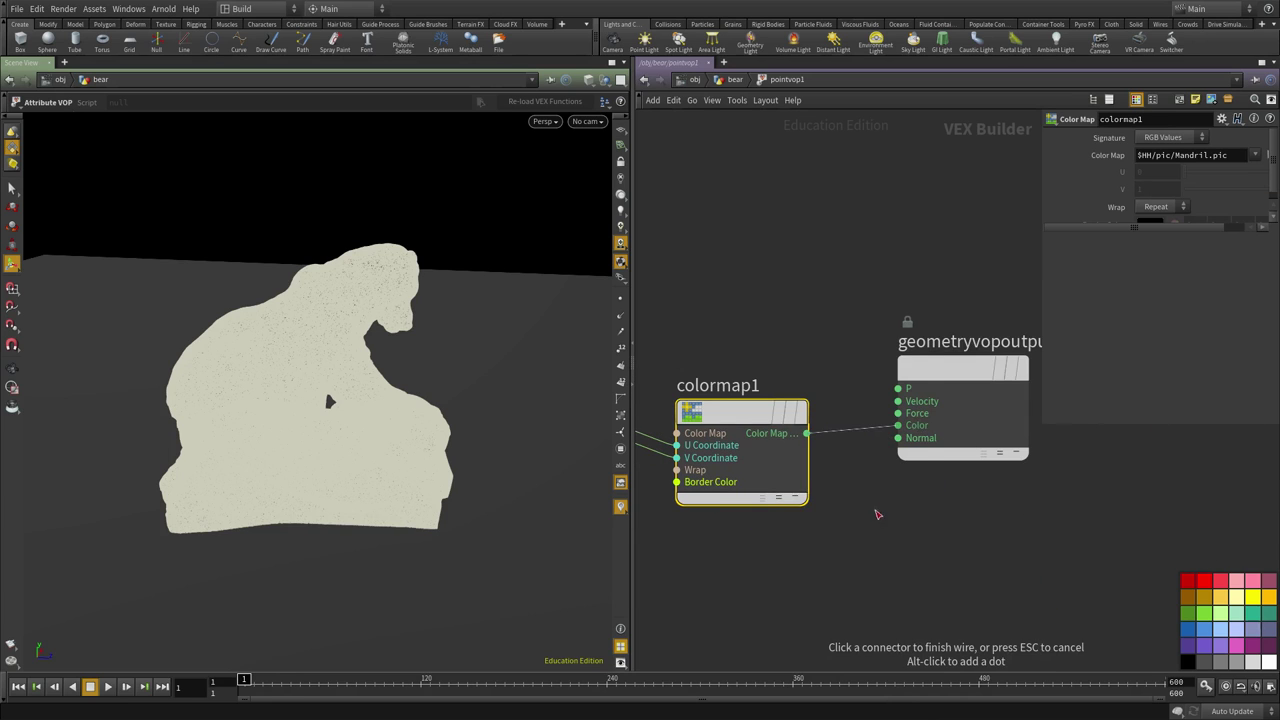
left_click(898, 425)
middle_click_drag(655, 513, 793, 520)
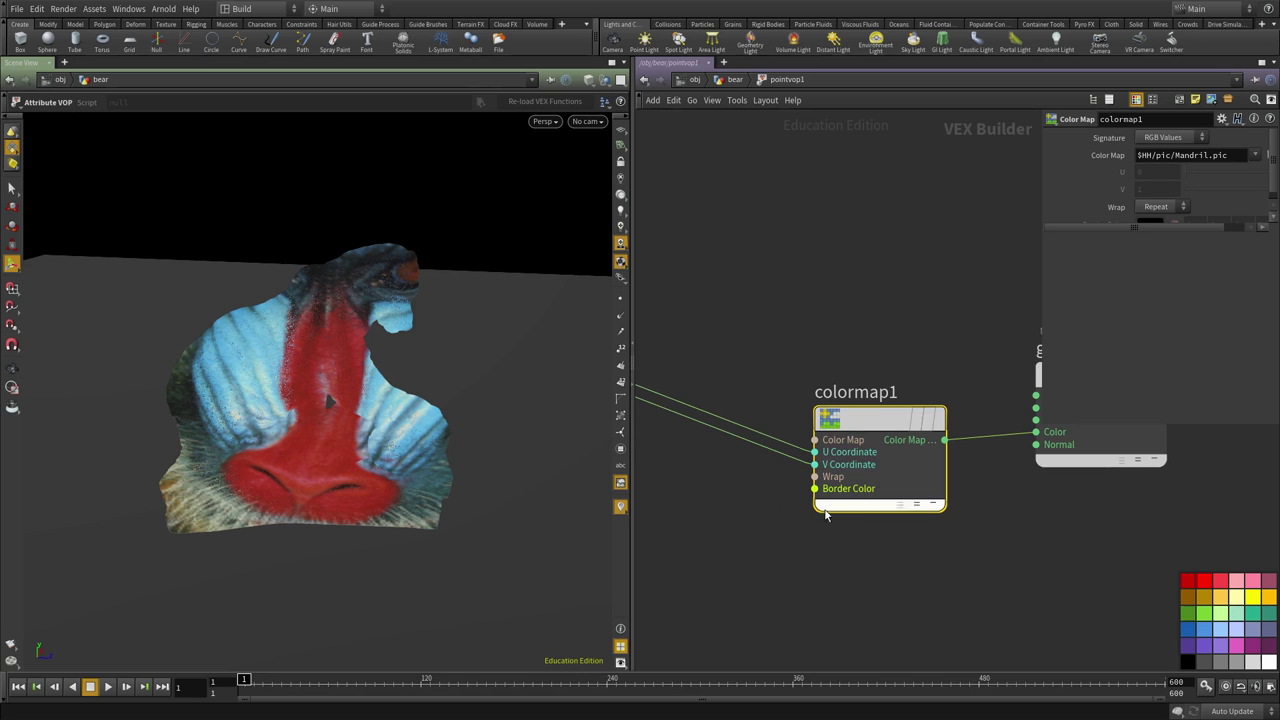
key("Escape")
left_click_drag(300, 457, 408, 463)
- Promote colormap1's Color Map parameter to the Attribute VOP and return to the bear geometry network
left_click_drag(1174, 155, 1216, 157)
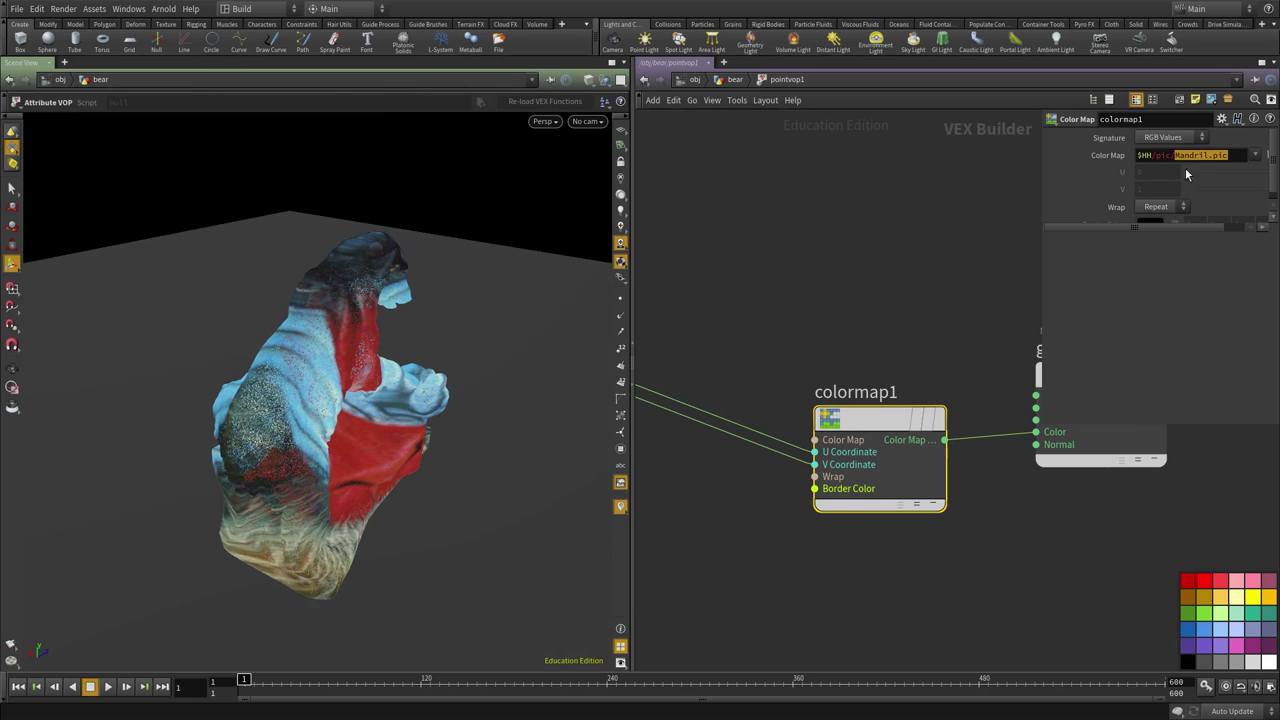
middle_click_drag(802, 470, 825, 433)
scroll(825, 437, "up", 2)
middle_click(843, 383)
left_click(852, 391)
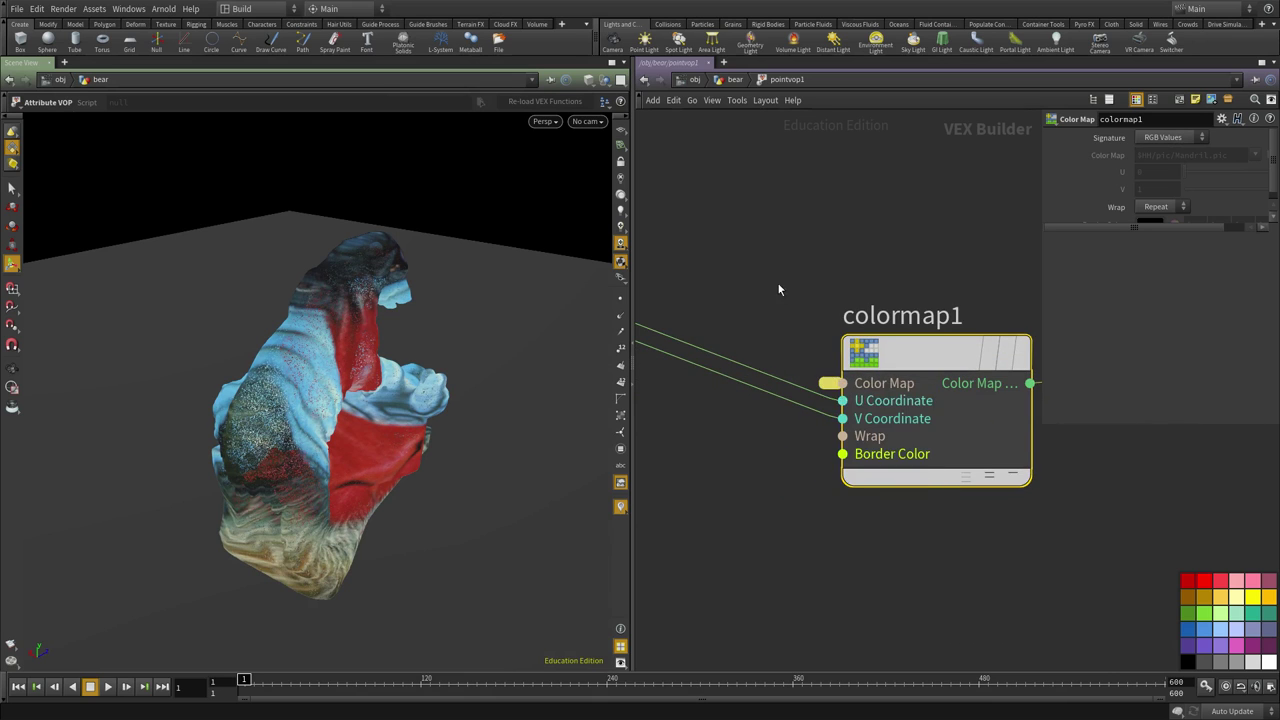
key("u")
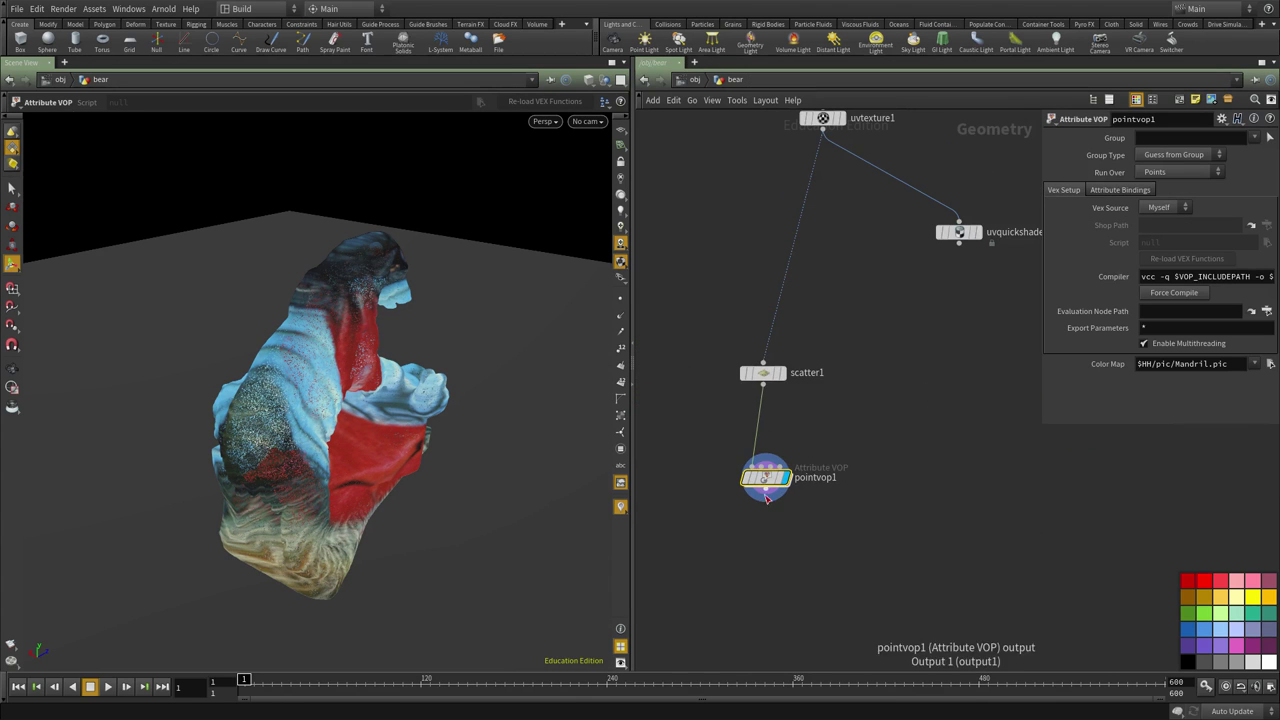
- Place pointvop1 closer beneath scatter1 and rename it uv_lookup
left_click_drag(767, 497, 777, 476)
double_click(828, 455)
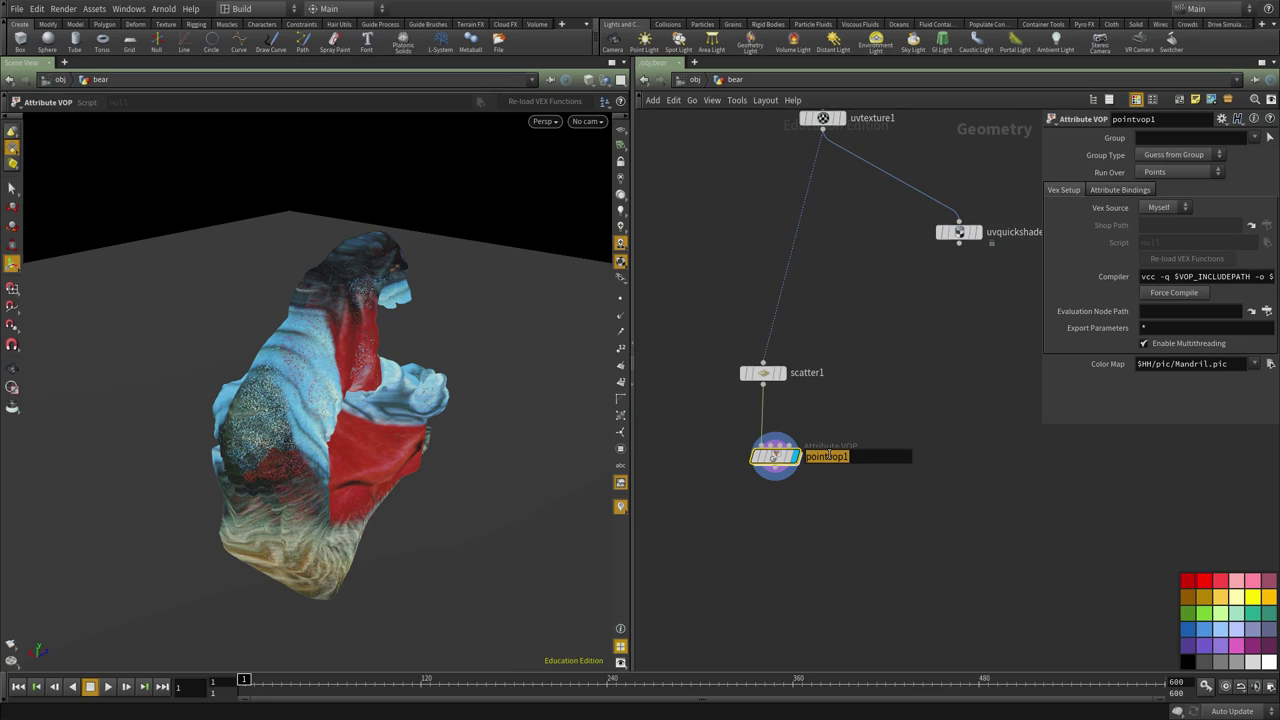
type("uv_lookup")
key("Return")
- Set uv_lookup's Color Map to the image $HIP/out/bear_gold.exr
left_click(1270, 364)
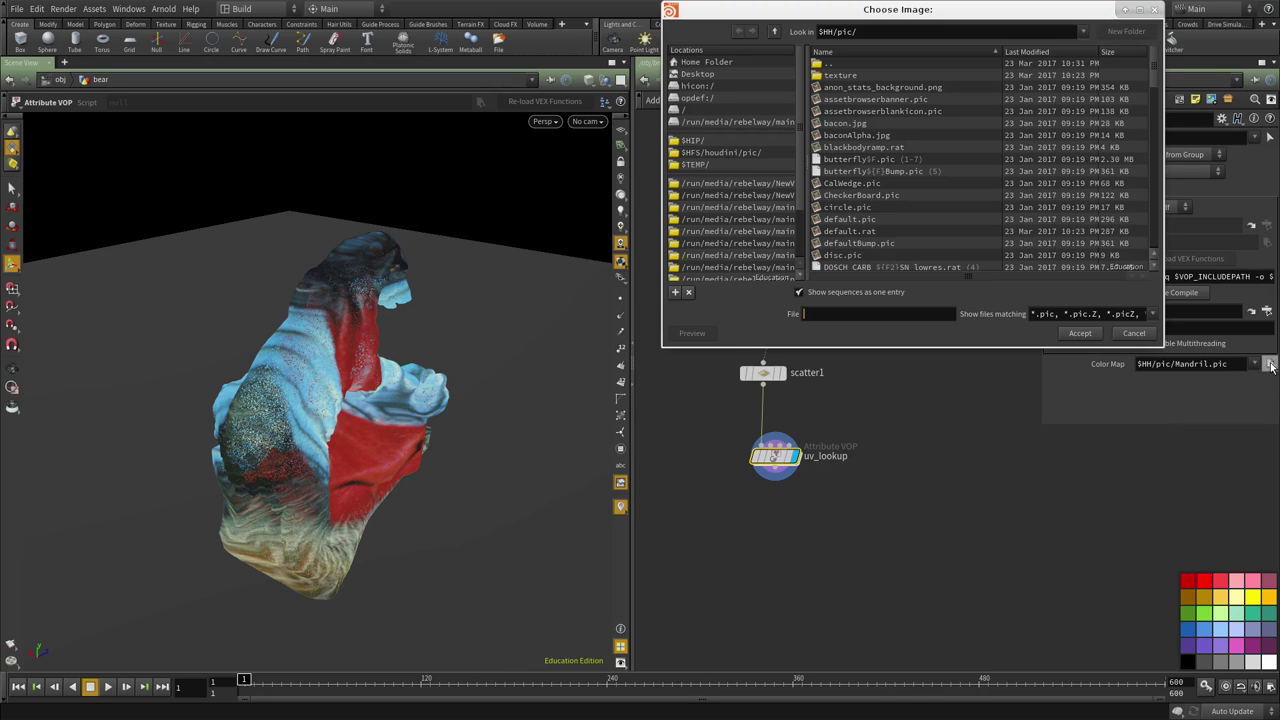
left_click(700, 142)
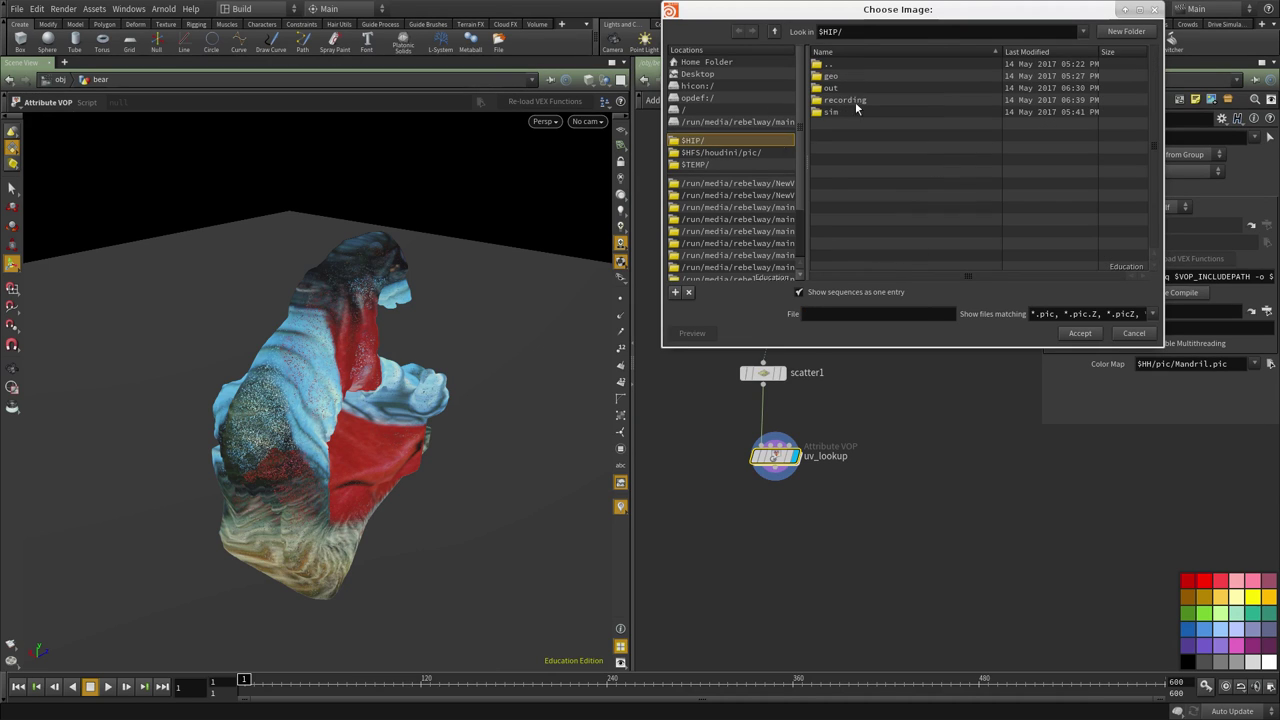
double_click(836, 90)
left_click(852, 88)
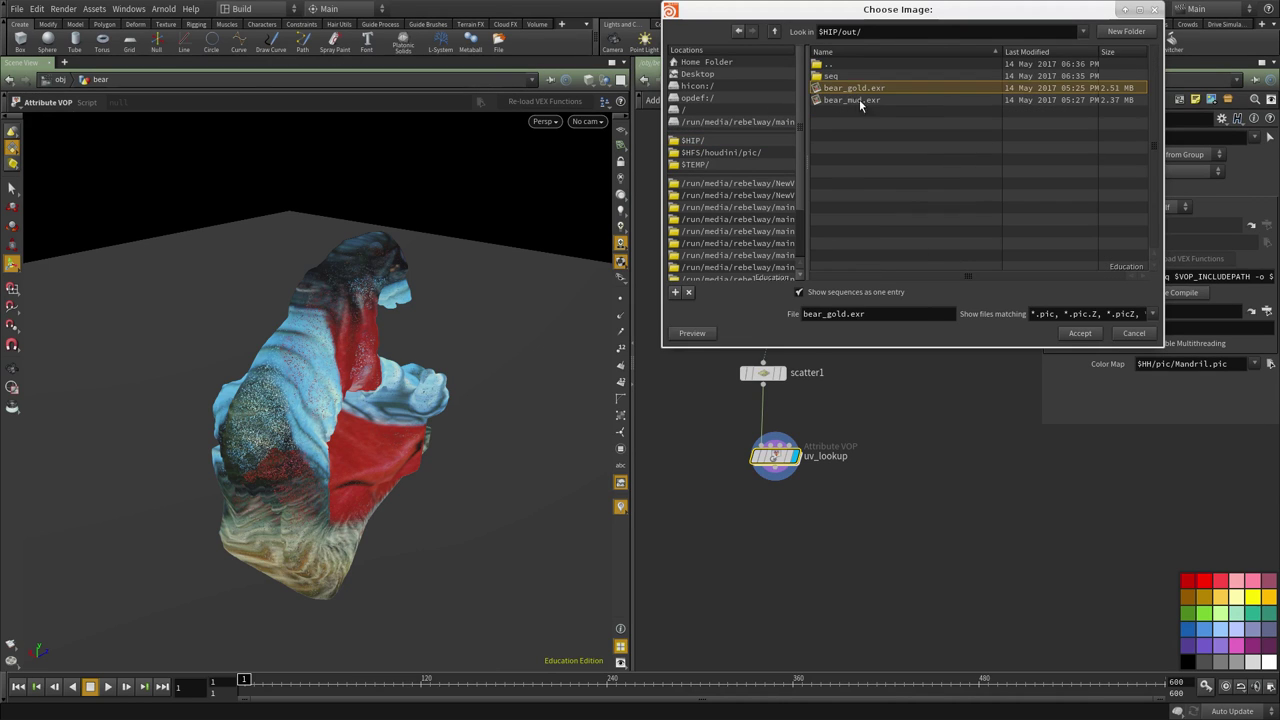
left_click(1080, 333)
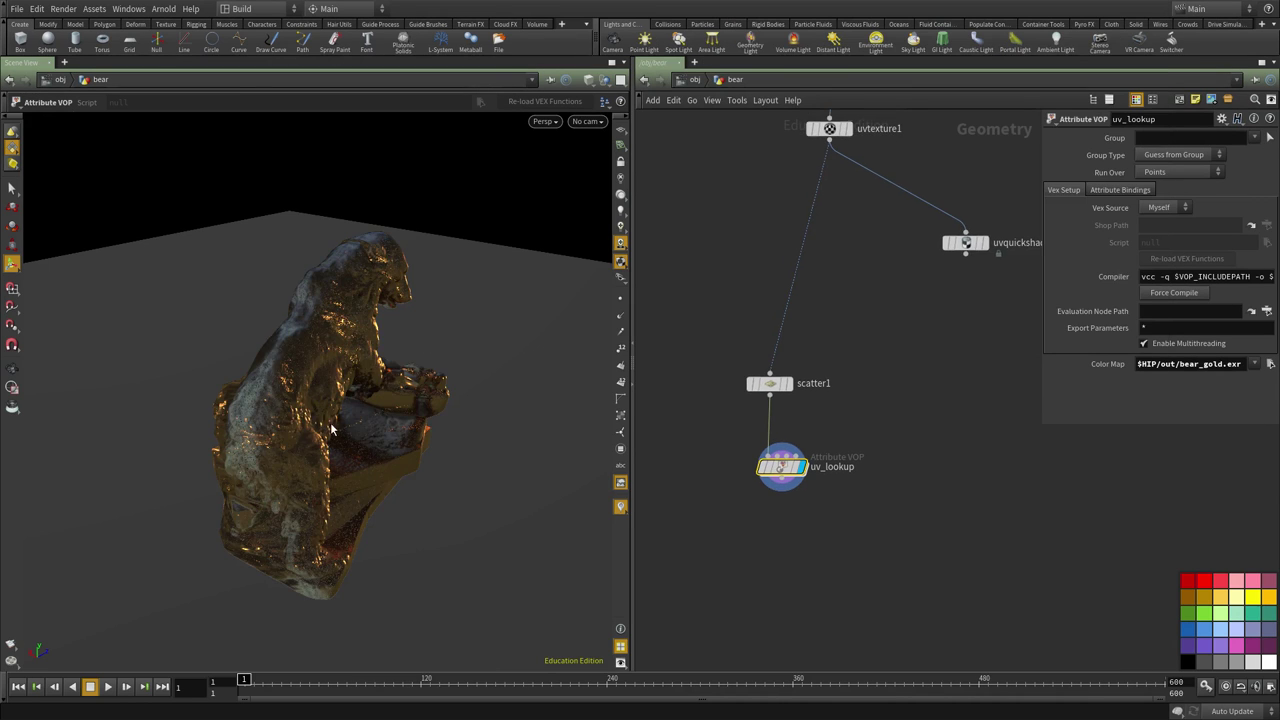
- Inspect the gold-colored points up close from several angles, and look through cam1 in the viewport
left_click_drag(420, 440, 400, 402, "alt")
right_click_drag(400, 402, 555, 372, "alt")
left_click_drag(555, 372, 465, 376, "alt")
key("Return")
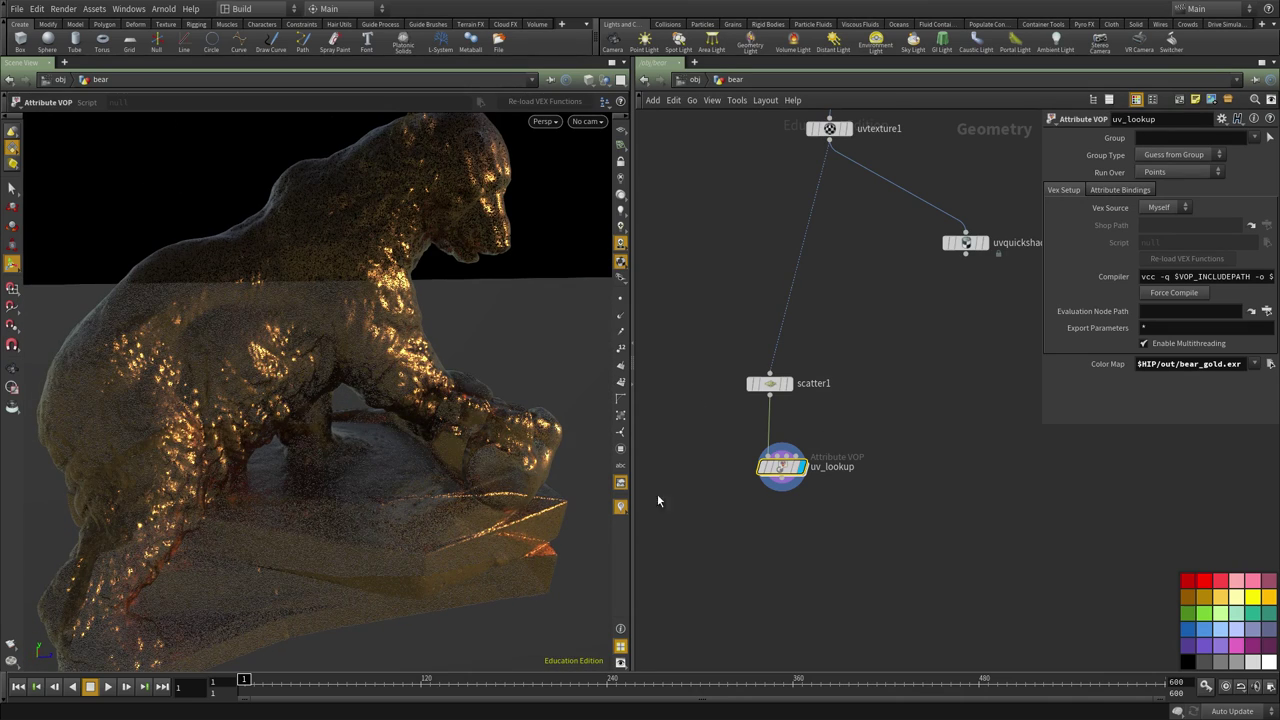
left_click_drag(333, 346, 744, 397, "alt")
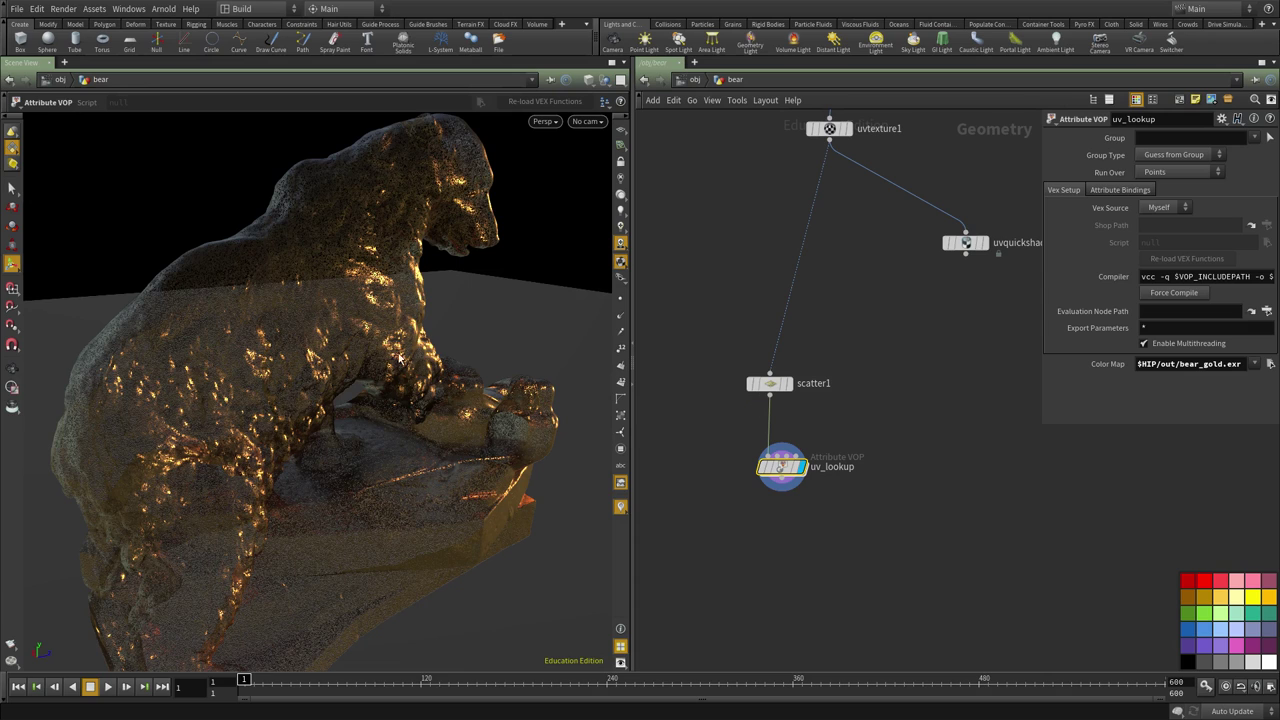
left_click(587, 121)
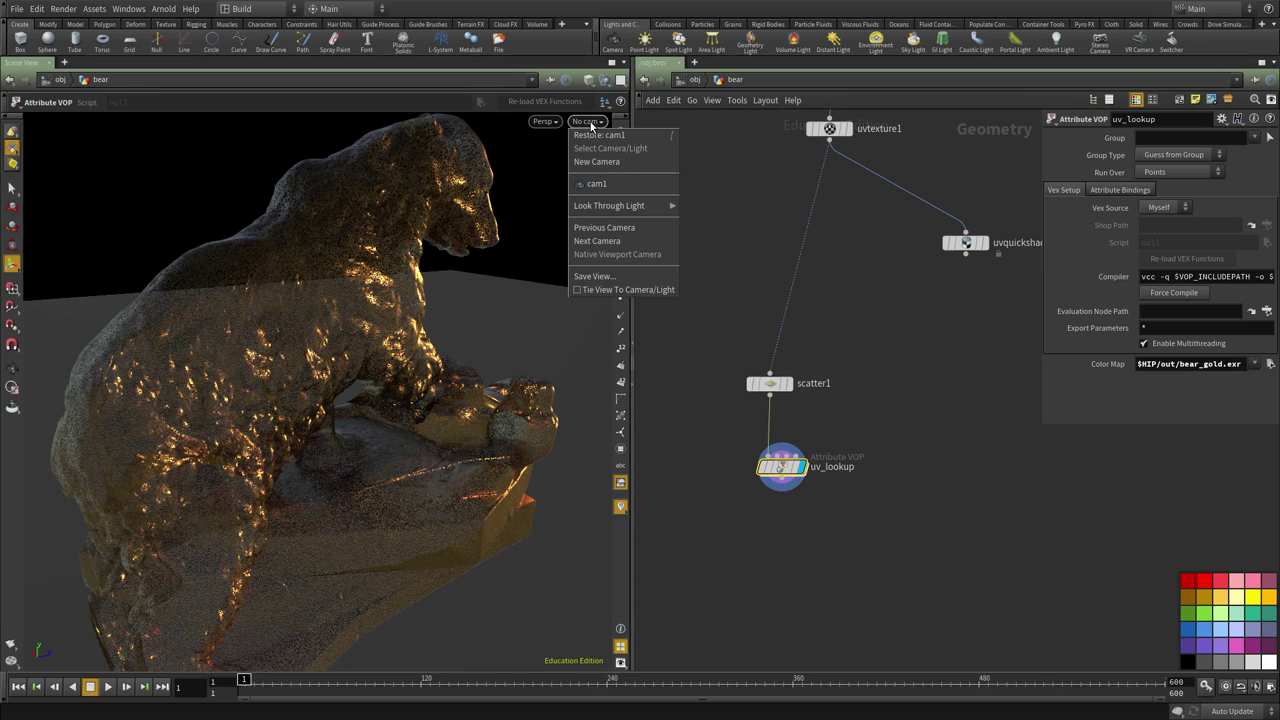
left_click(600, 186)
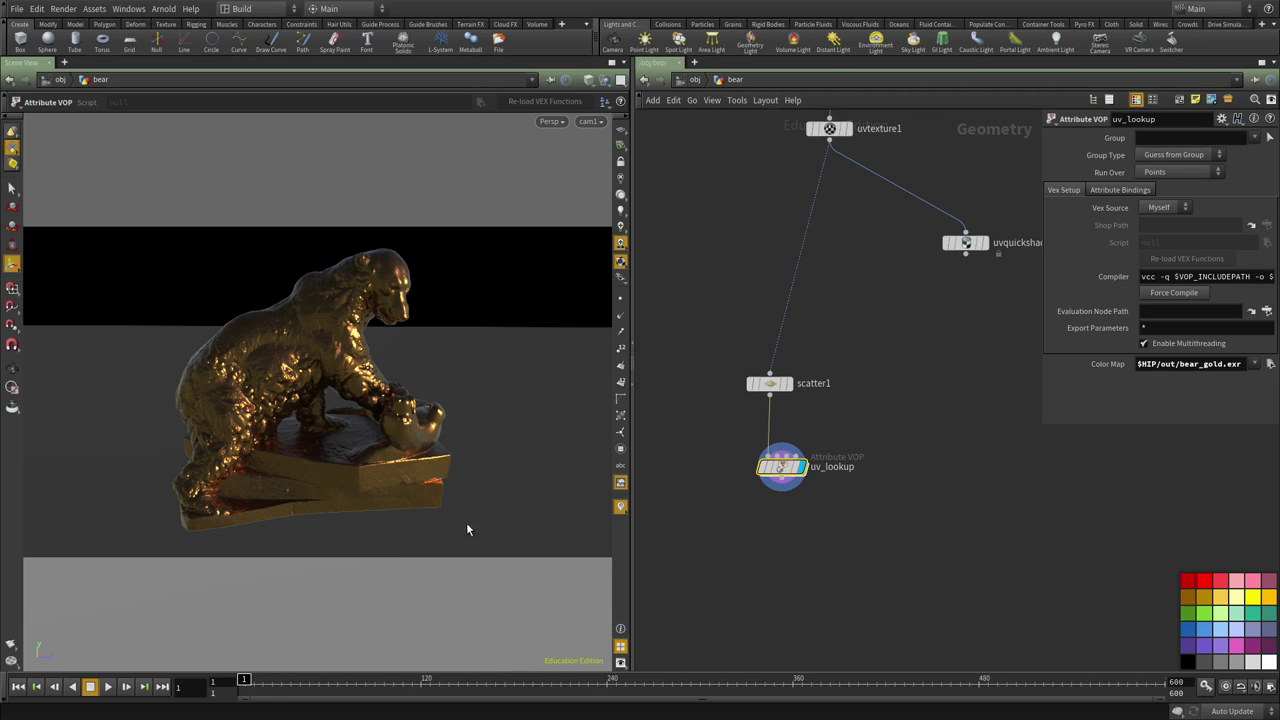
- Duplicate uv_lookup beside the original under scatter1 and set the copy's Color Map to bear_mud.exr
middle_click_drag(876, 571, 874, 548)
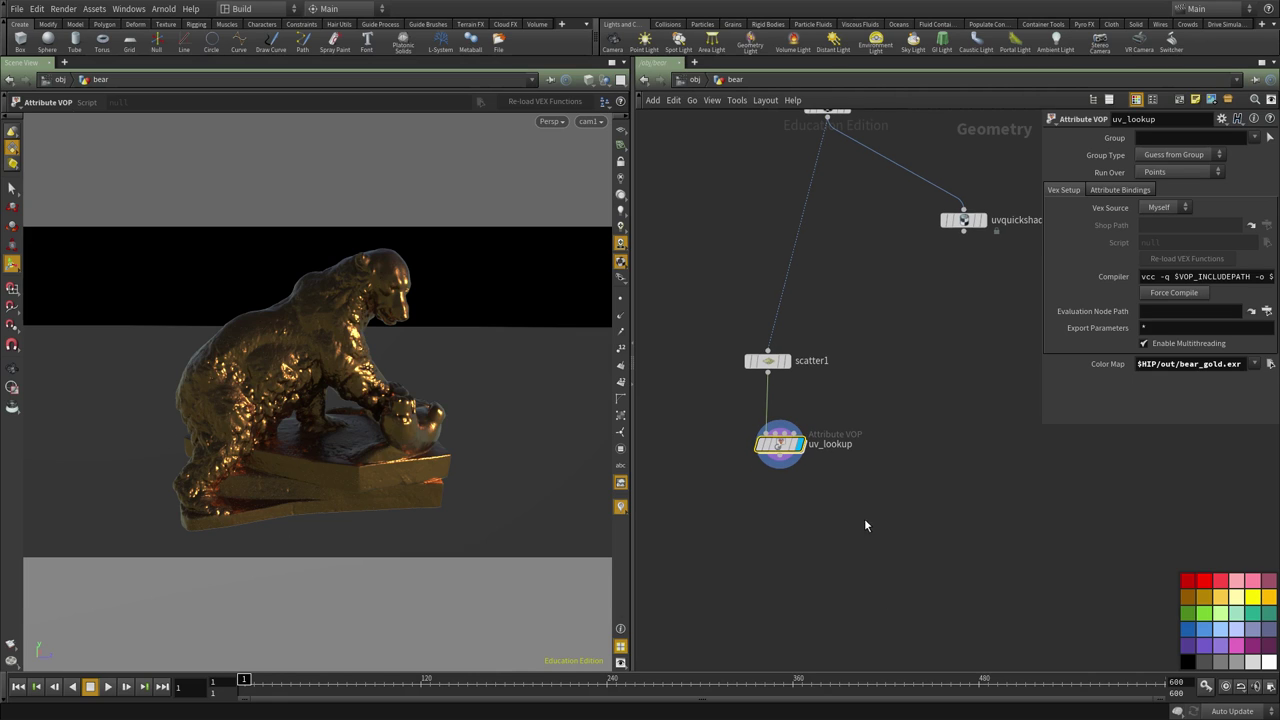
left_click_drag(857, 580, 756, 430)
key("ctrl+c")
middle_click_drag(935, 476, 827, 448)
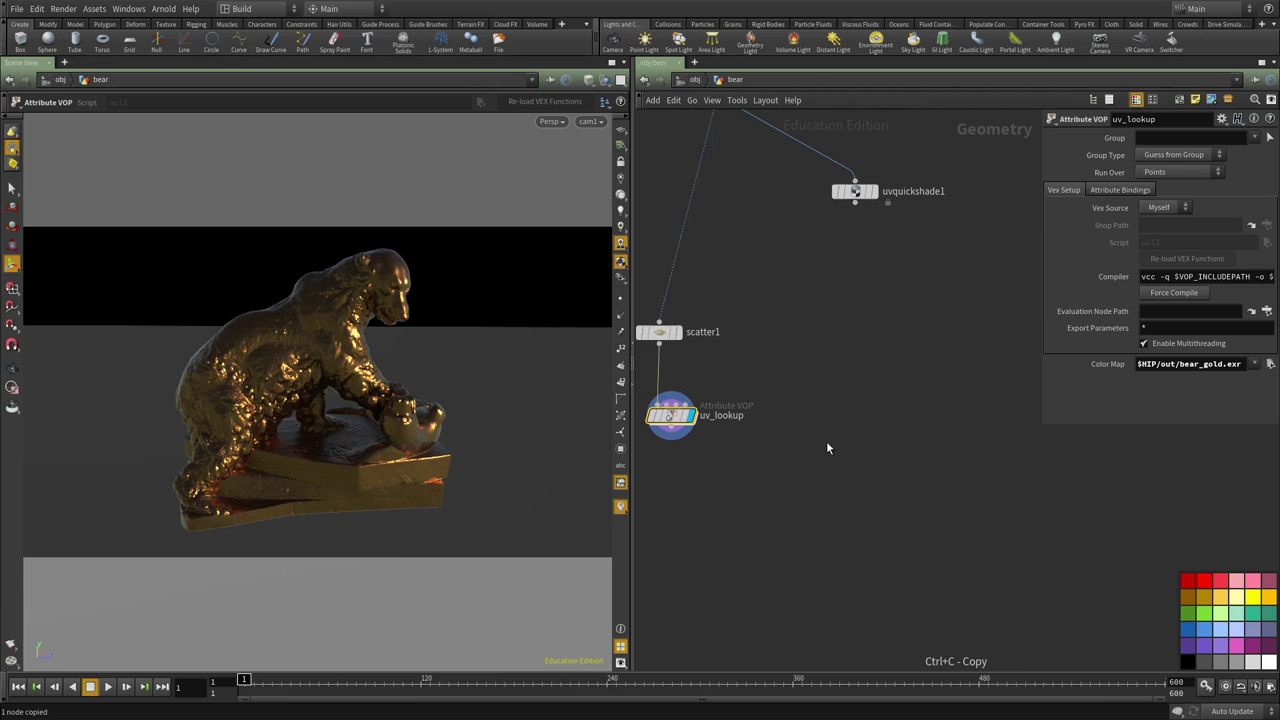
key("ctrl+v")
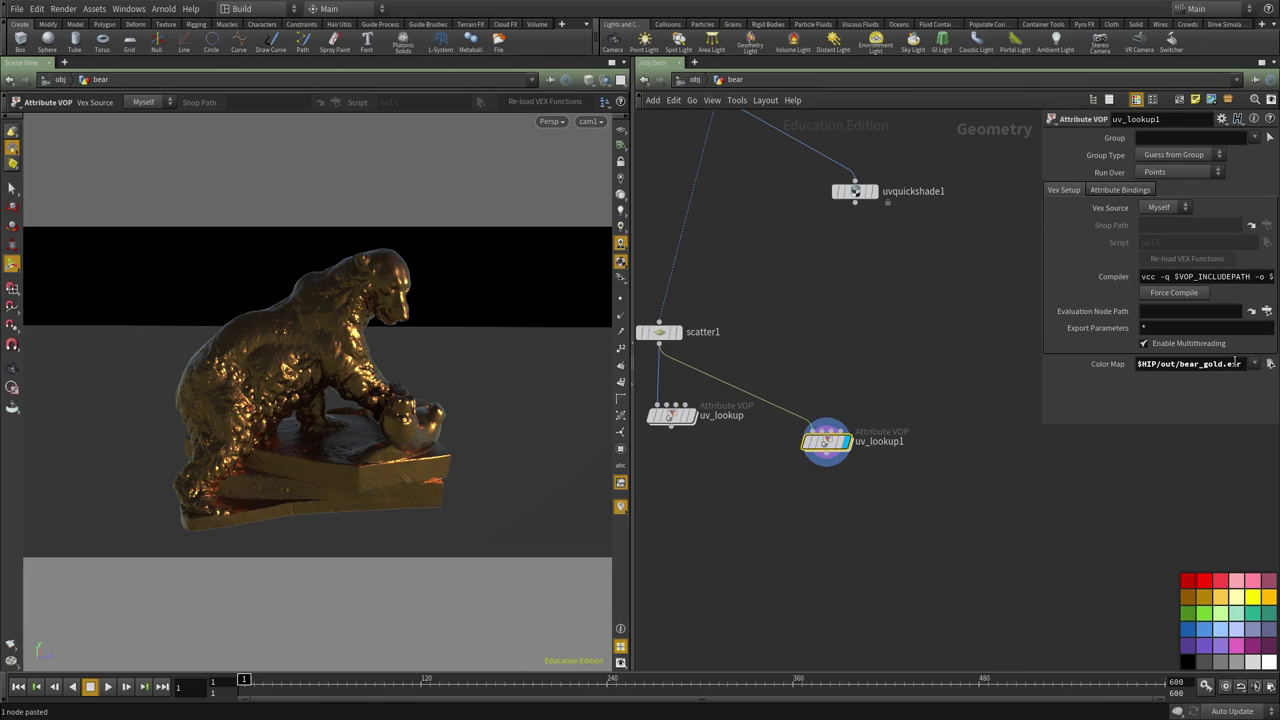
left_click(1270, 364)
double_click(849, 100)
middle_click_drag(763, 461, 800, 448)
- Compare the gold and mud point colors by alternating the display between uv_lookup and uv_lookup1
left_click(739, 377)
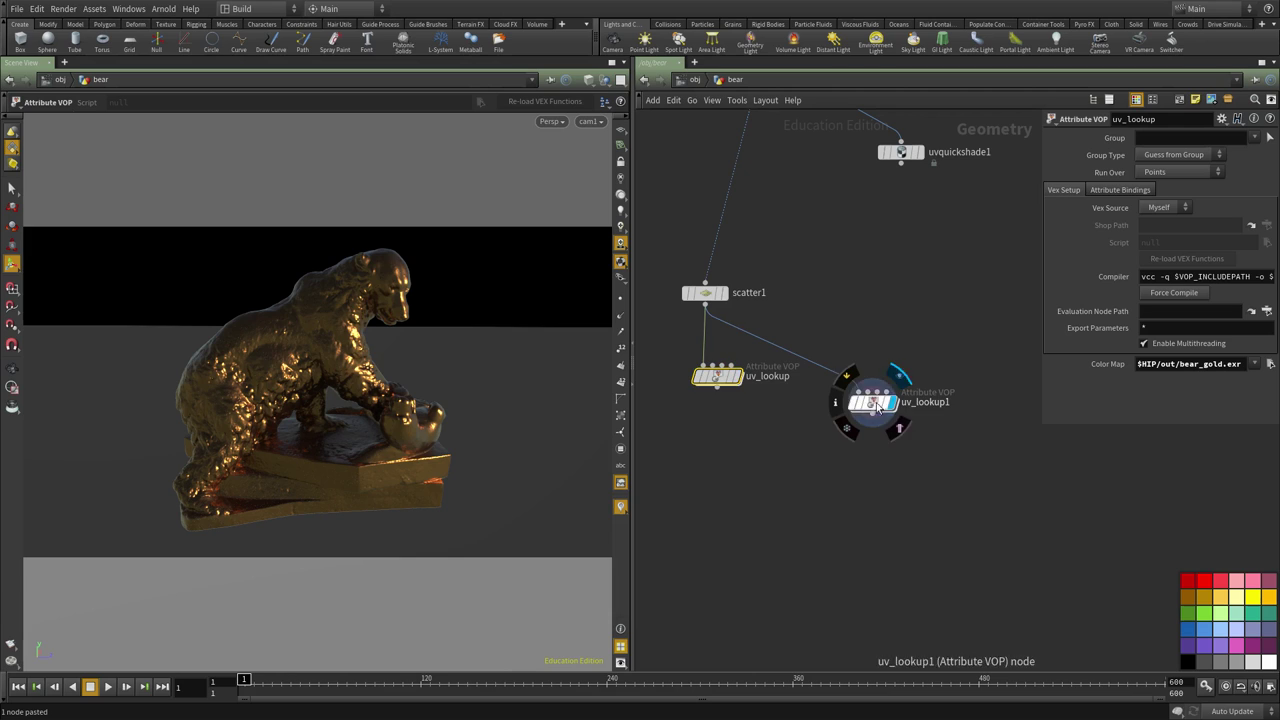
left_click(890, 400)
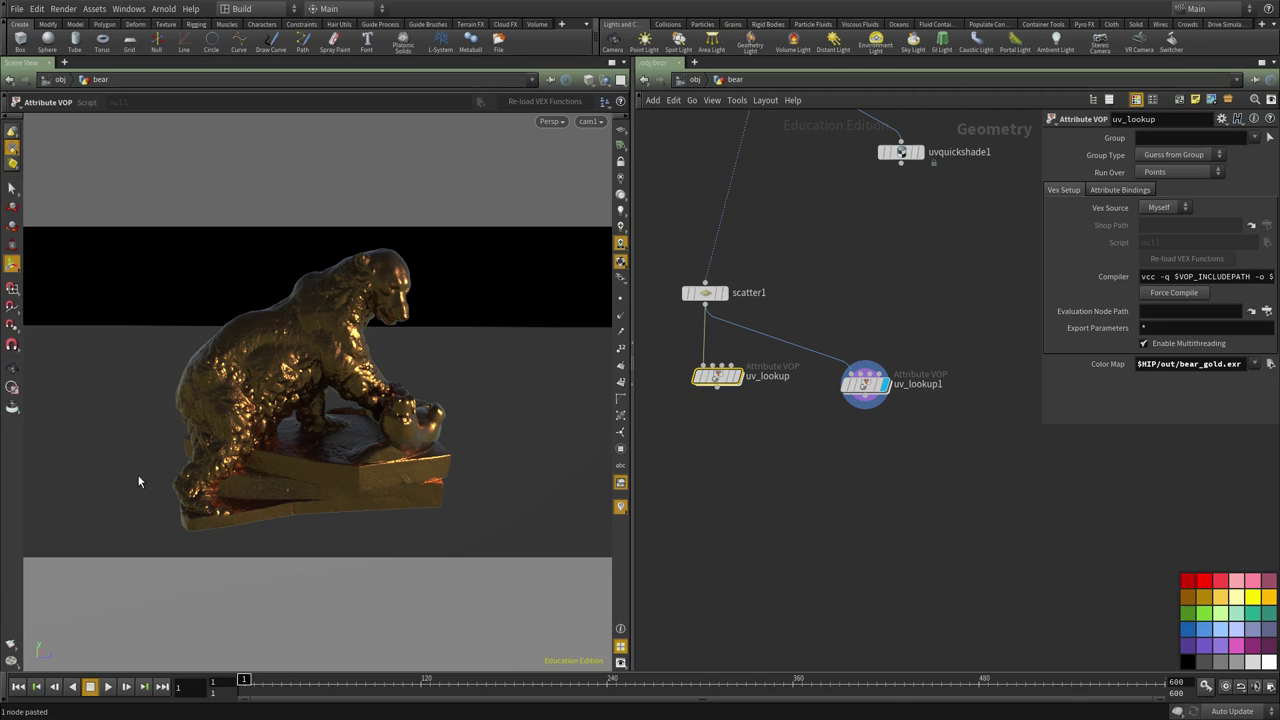
mouse_move(880, 388)
left_click(739, 379)
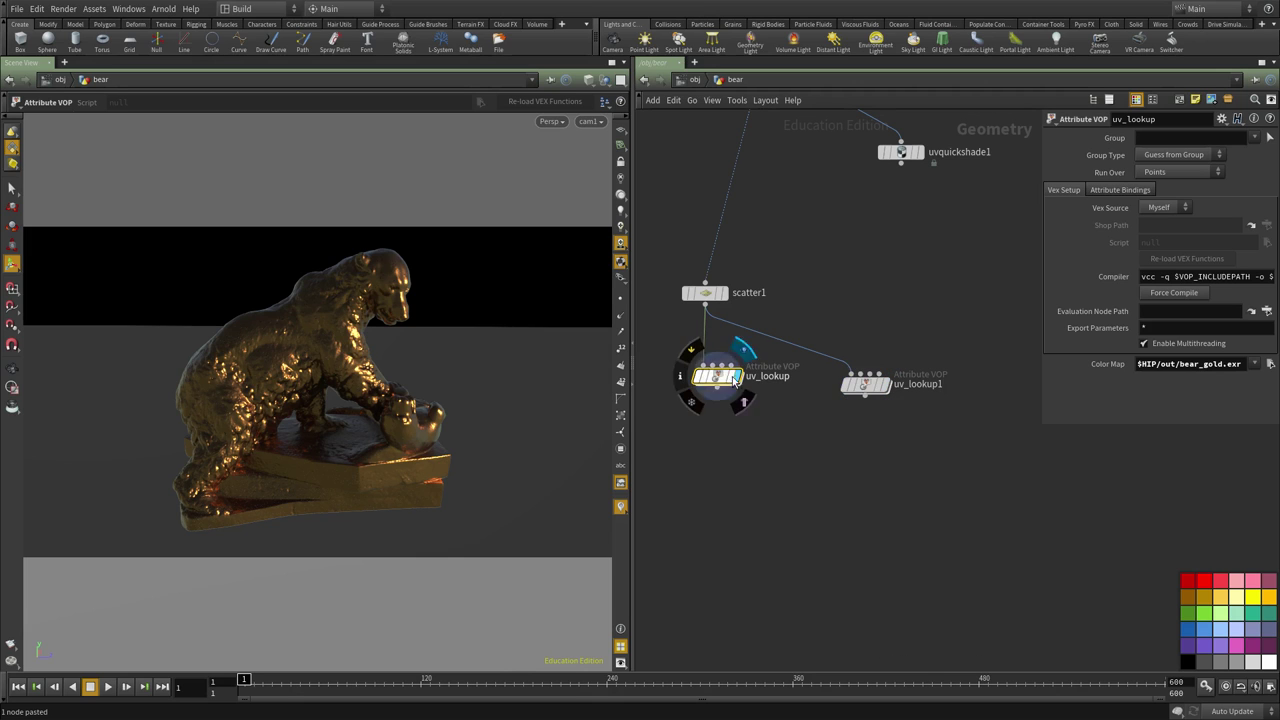
middle_click_drag(767, 441, 811, 473)
left_click(922, 416)
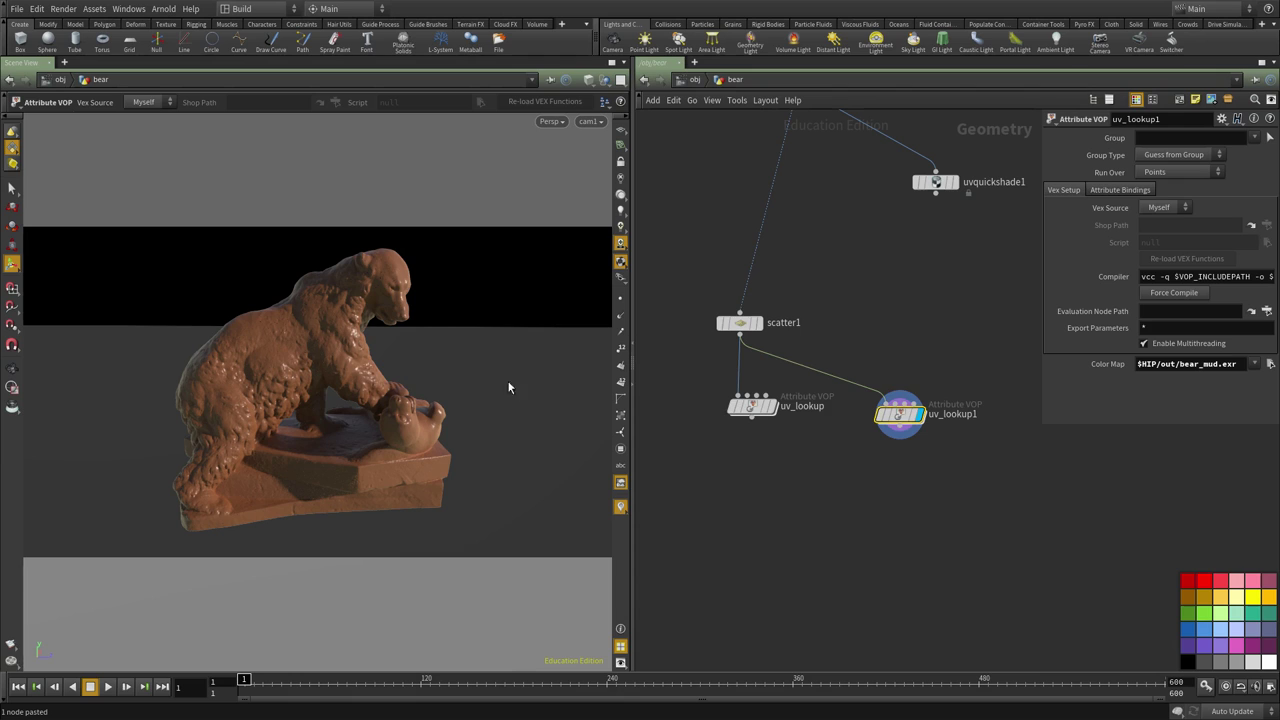
left_click(772, 410)
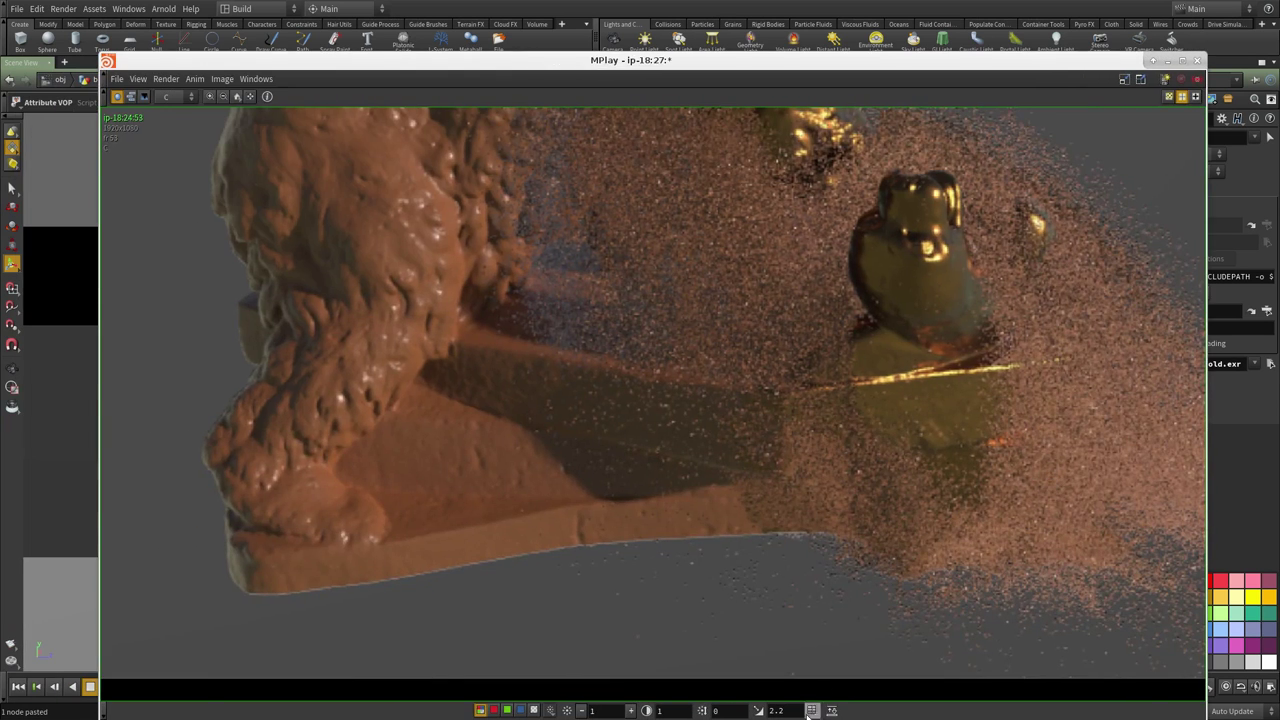
- Switch to MPlay, show the whole rendered dissolve image and scrub the sequence to frame 53
scroll(738, 540, "down", 4)
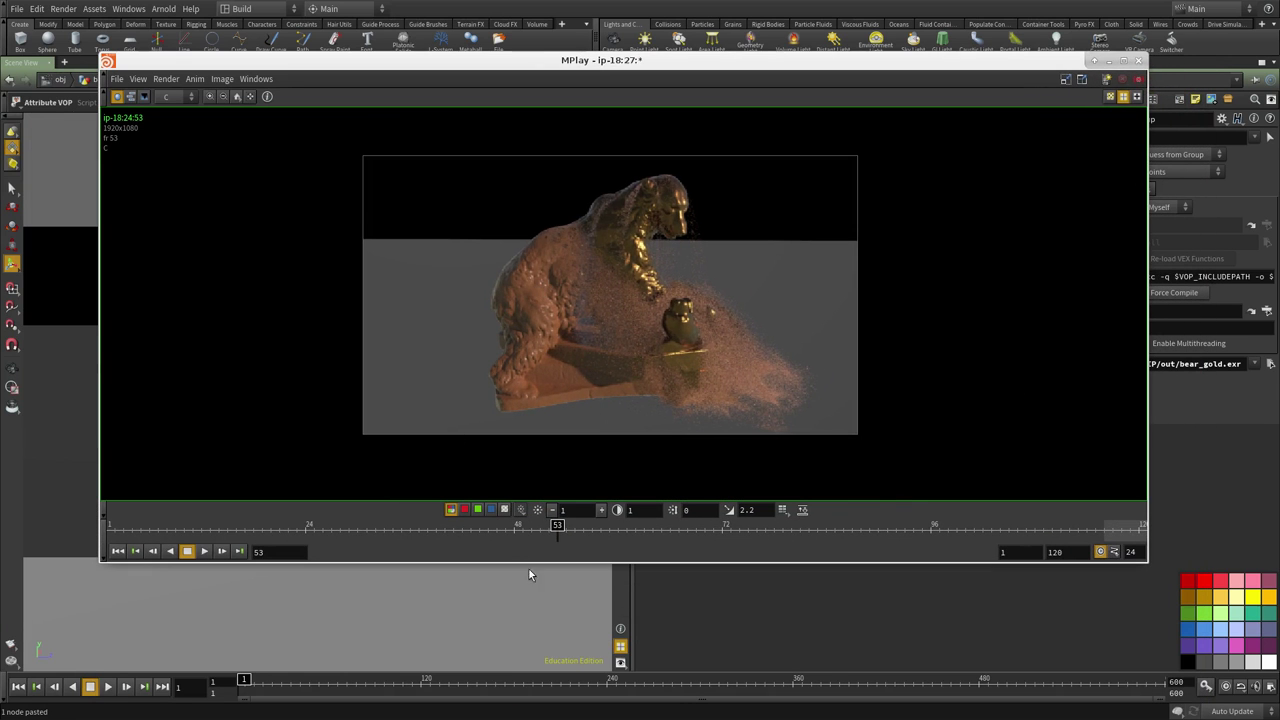
left_click_drag(429, 536, 559, 536)
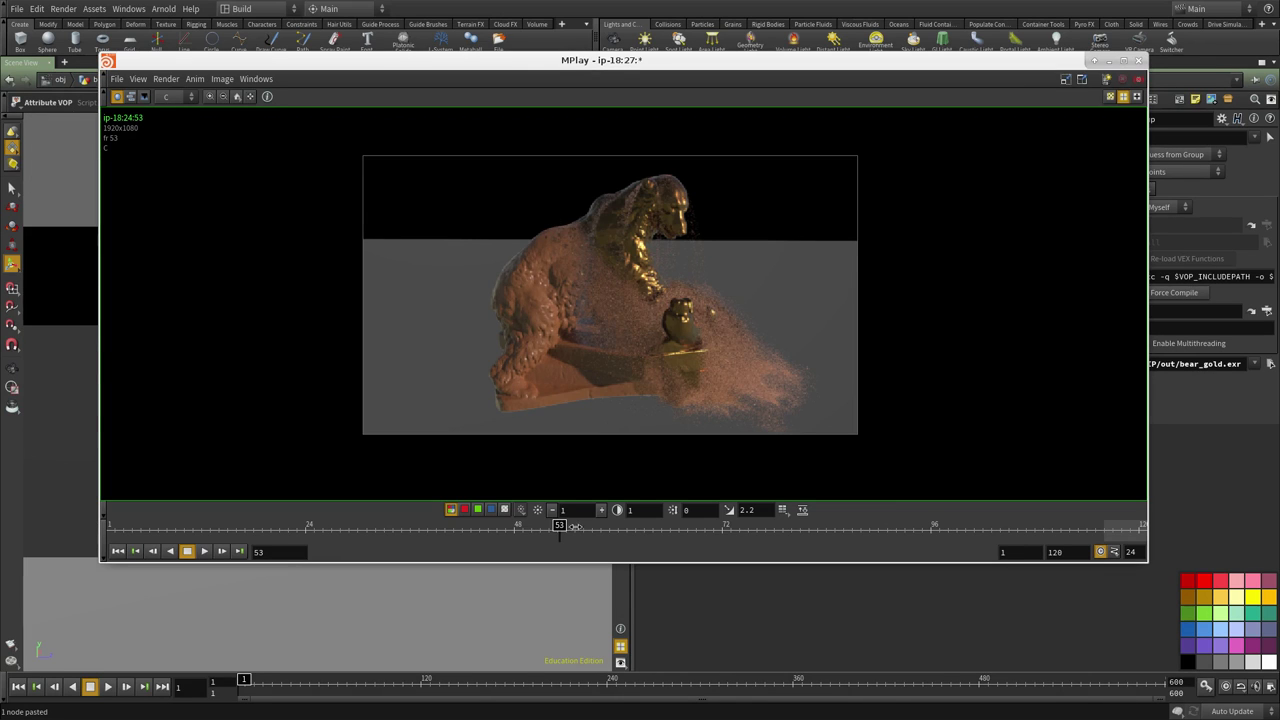